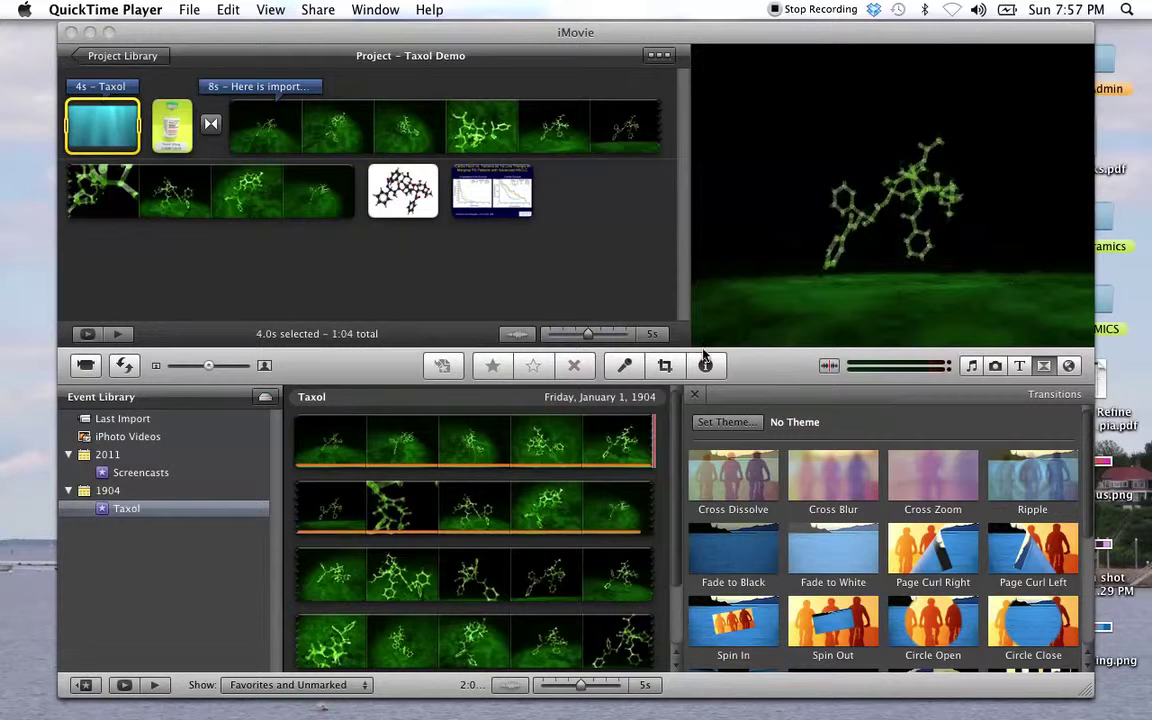
# Show the Music and Sound Effects browser with iLife Sound Effects expanded into its category folders.
pyautogui.click(997, 368)
pyautogui.click(971, 366)
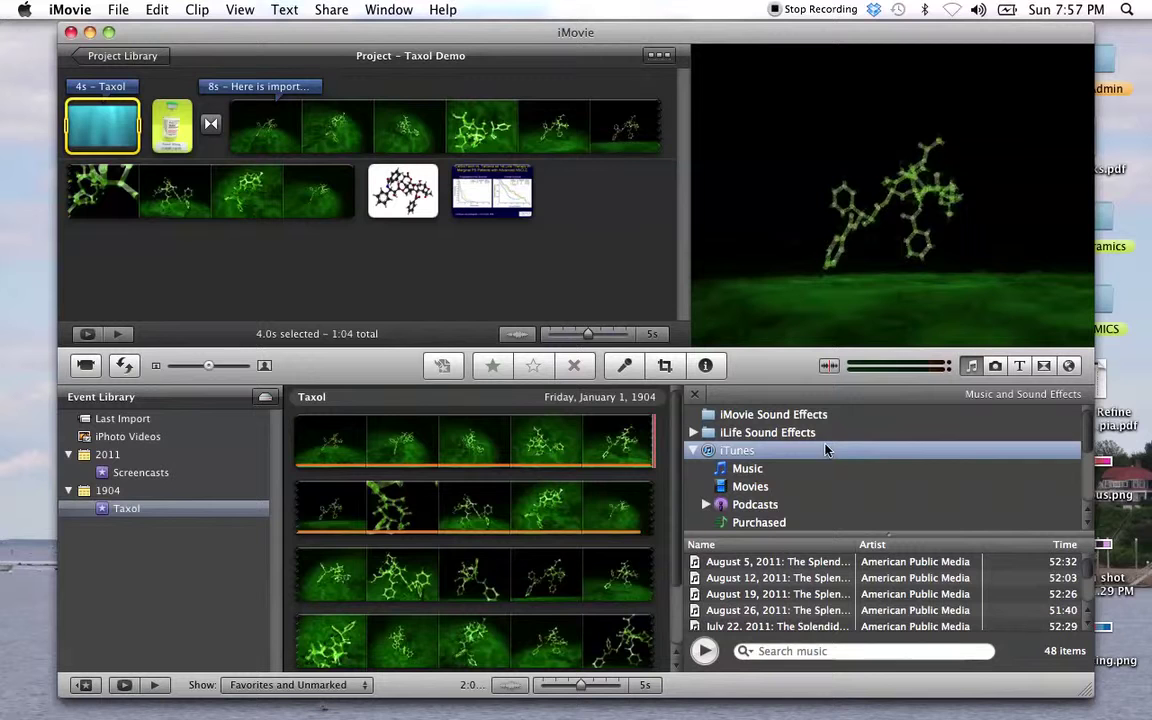
pyautogui.click(693, 433)
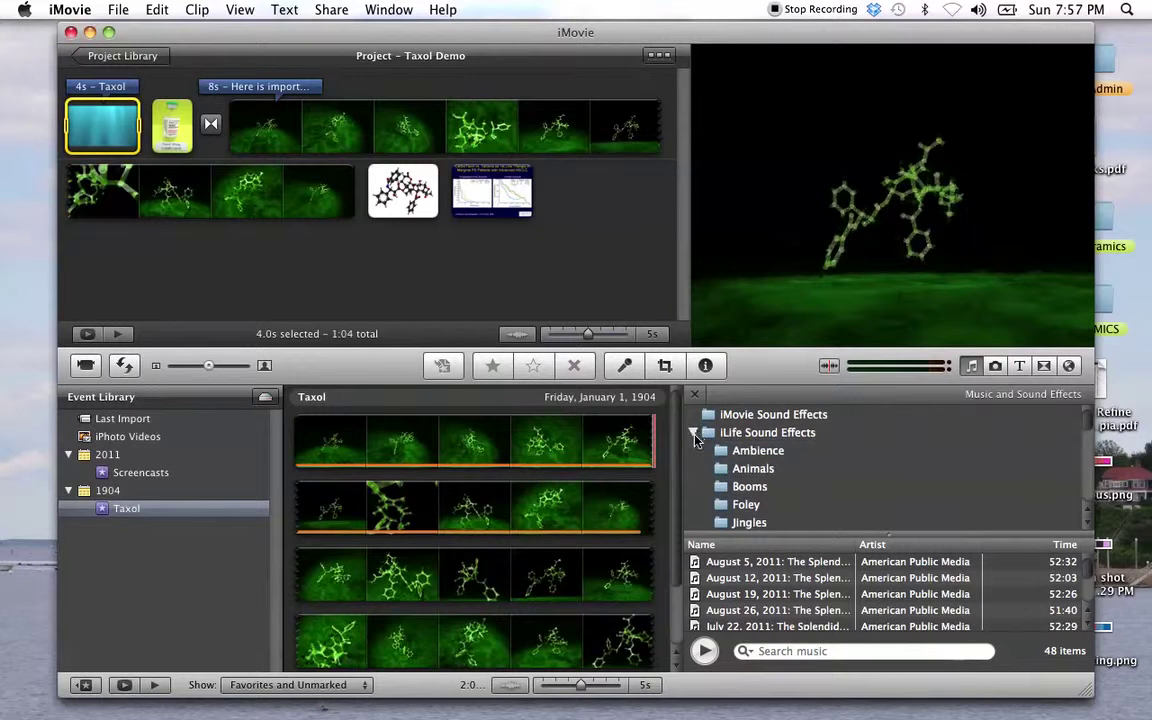
pyautogui.scroll(-2, 747, 455)
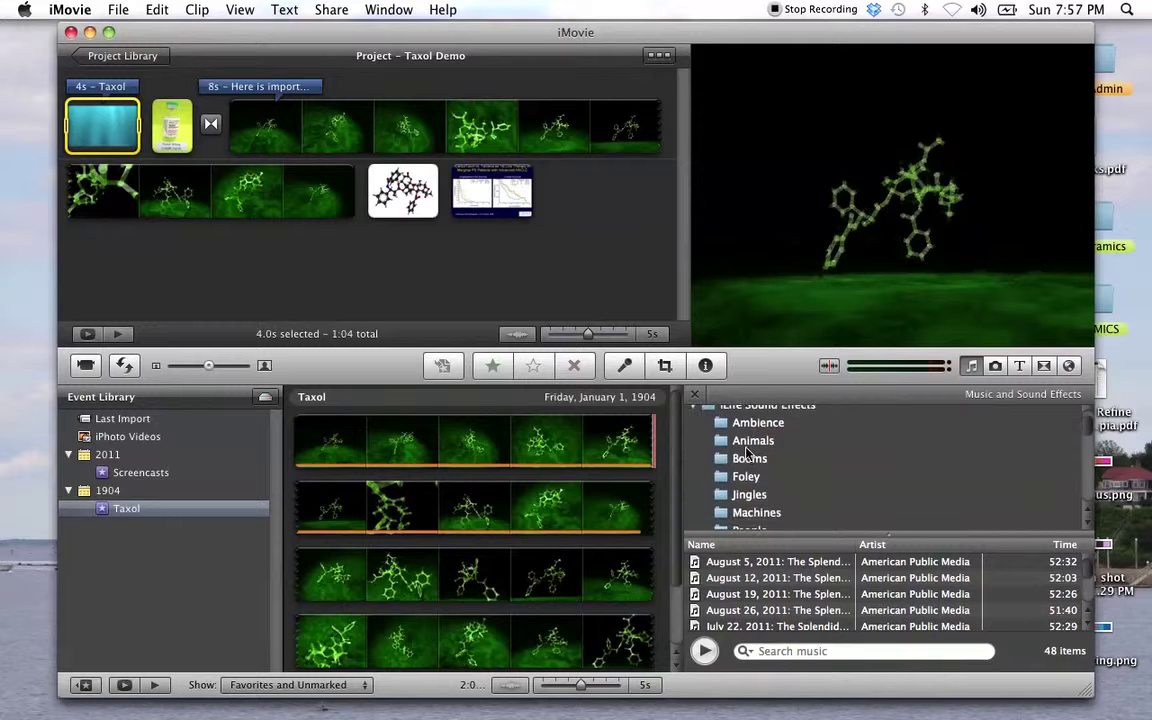
pyautogui.scroll(-3, 745, 453)
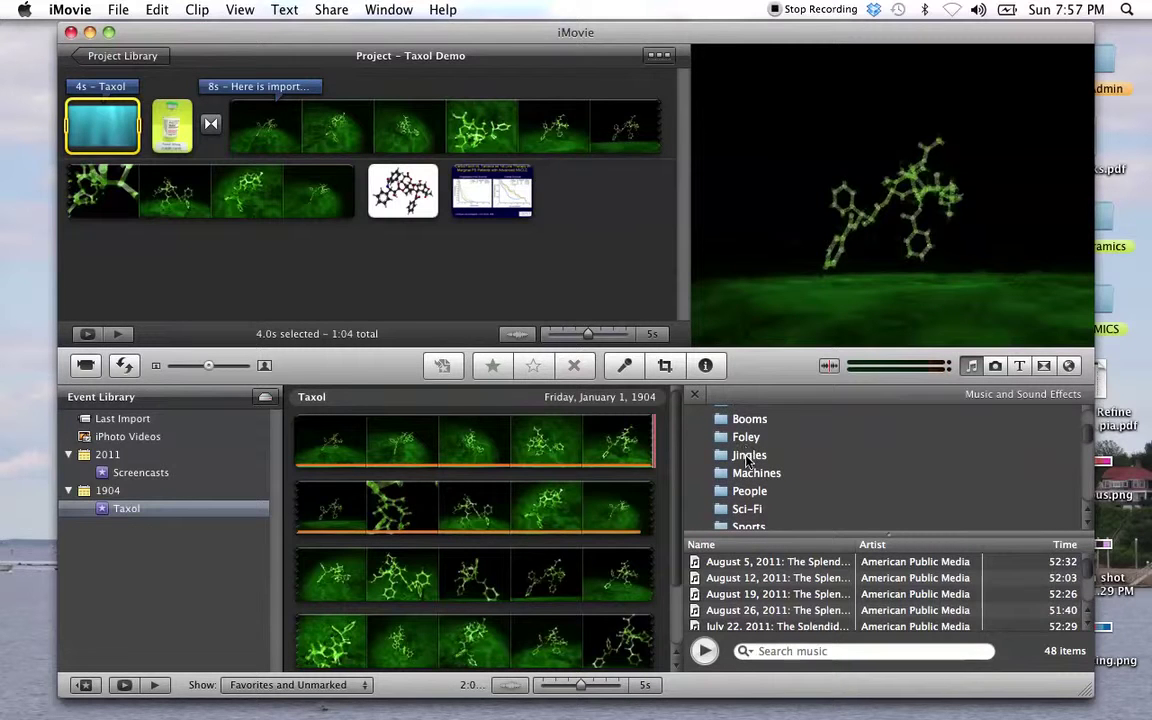
# Preview the Bell Tower and Cash Register sounds in the Foley folder.
pyautogui.click(747, 459)
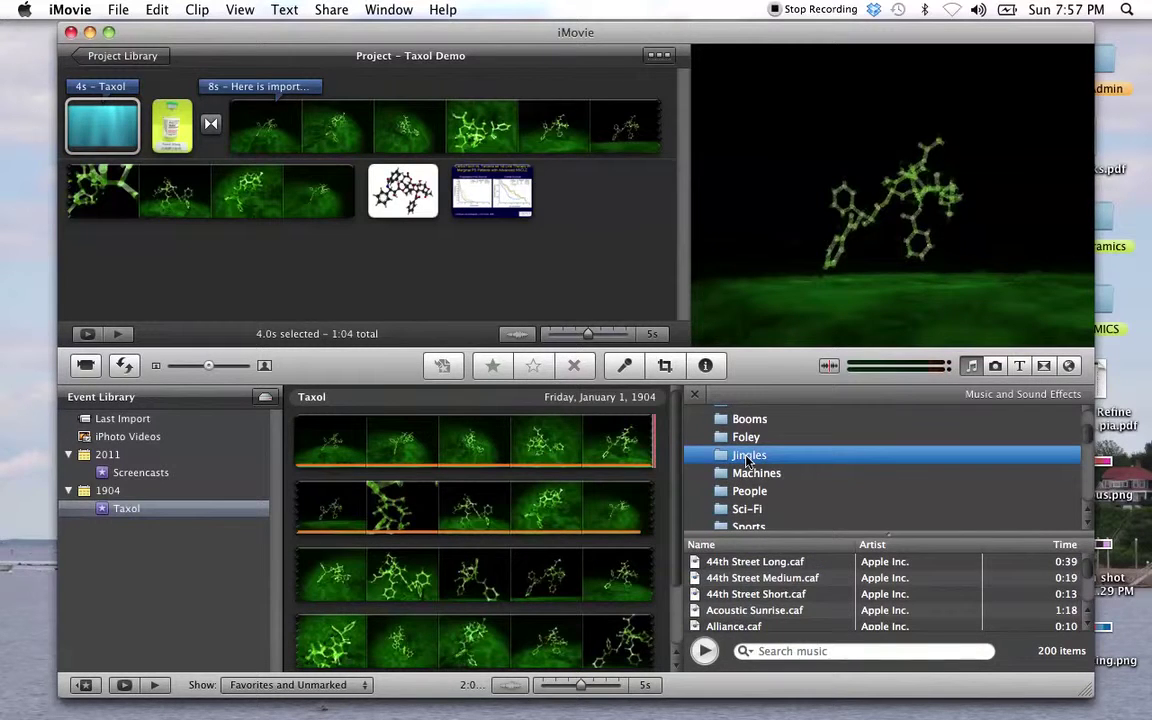
pyautogui.click(746, 438)
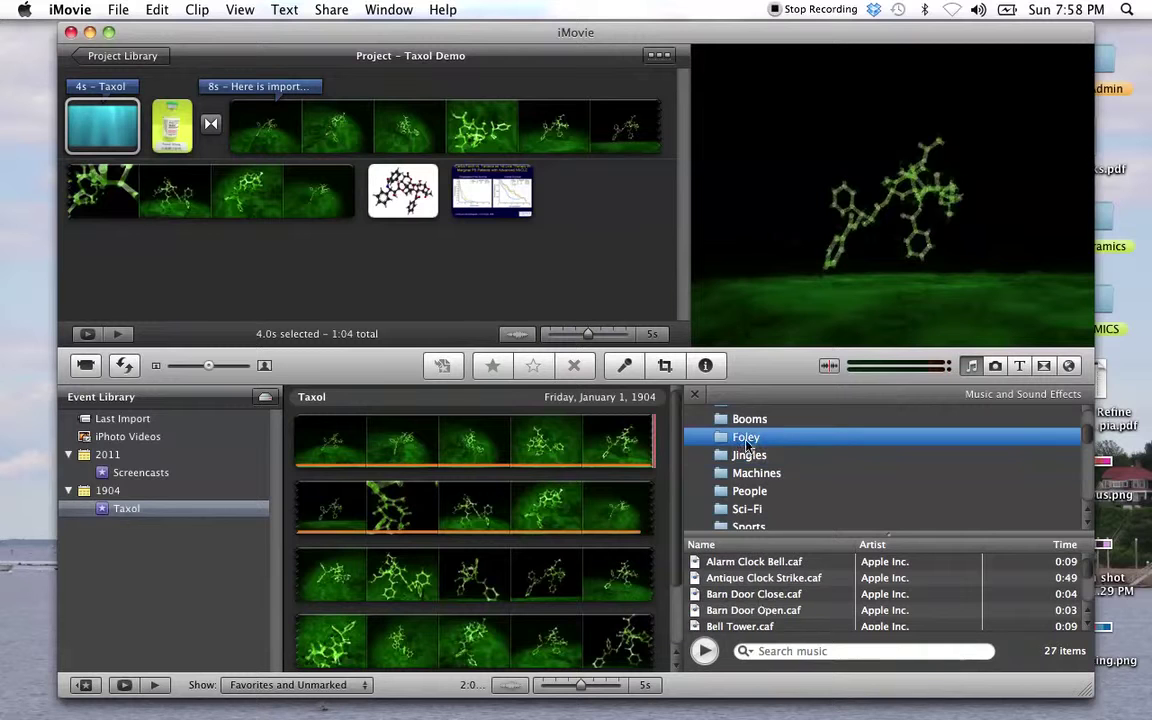
pyautogui.click(758, 625)
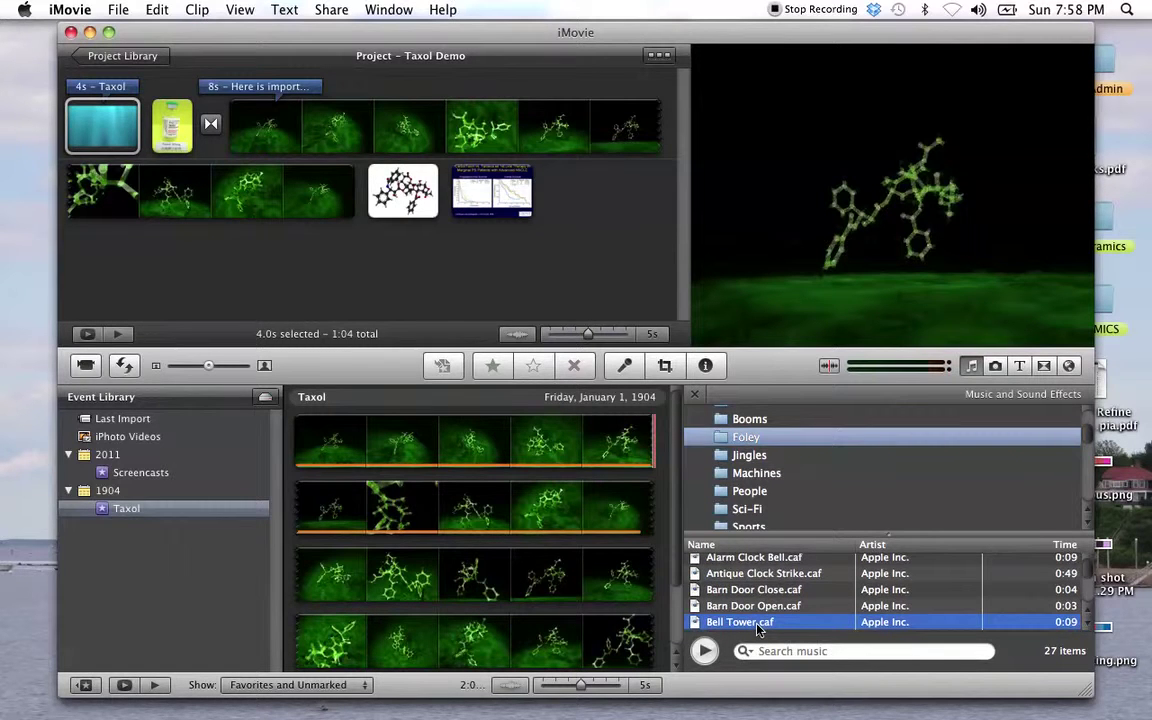
pyautogui.doubleClick(758, 625)
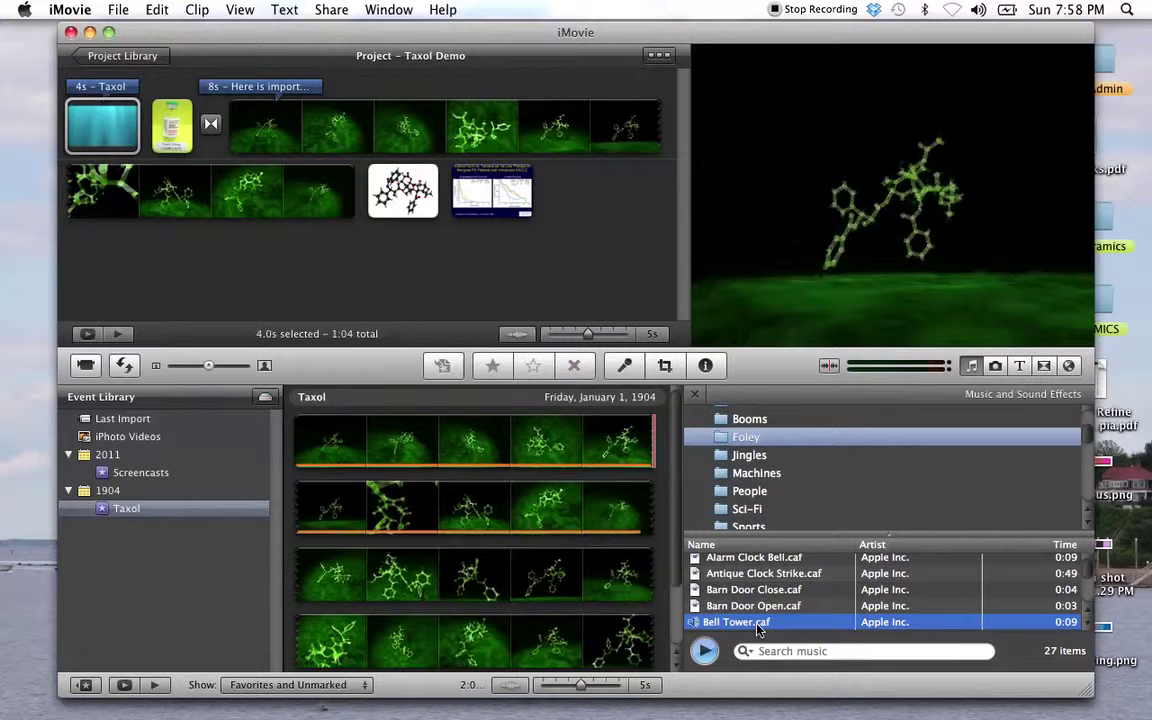
pyautogui.click(700, 656)
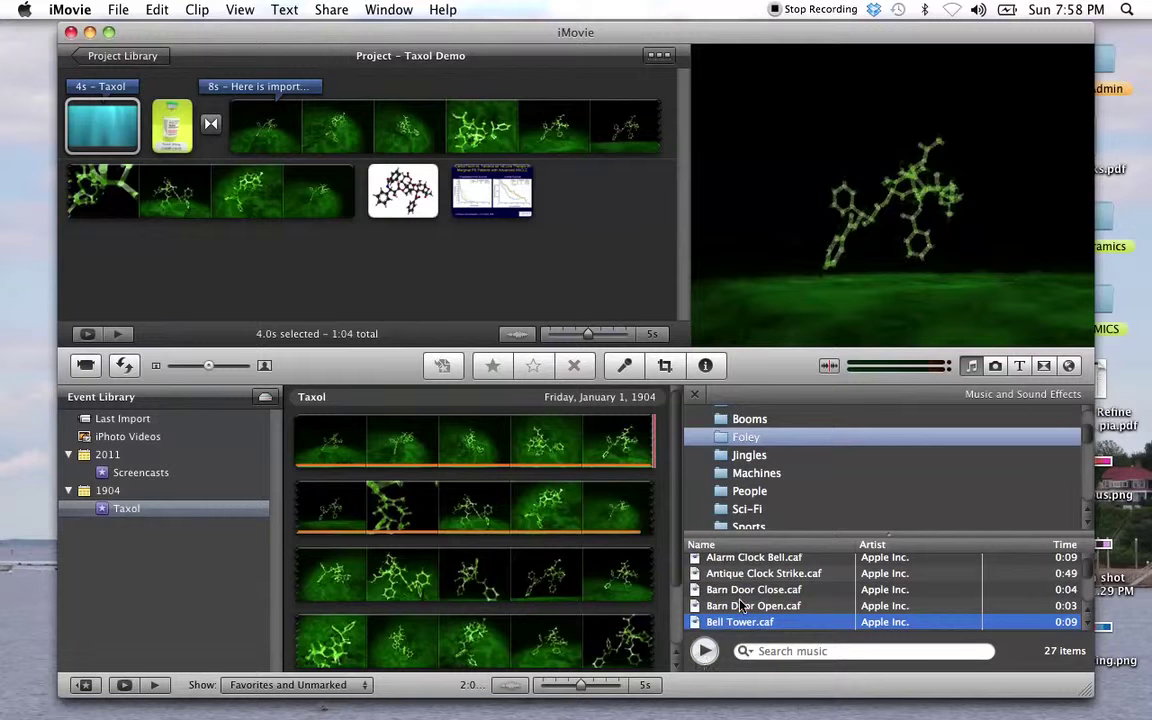
pyautogui.scroll(-3, 742, 606)
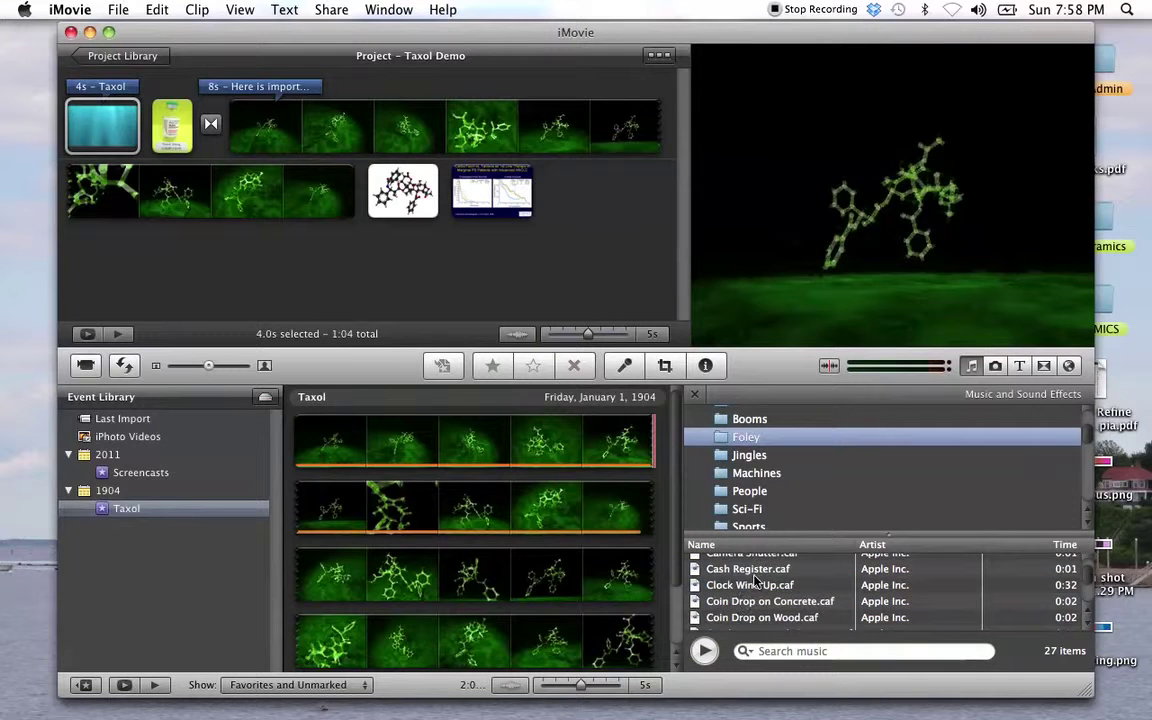
pyautogui.click(755, 575)
pyautogui.doubleClick(755, 570)
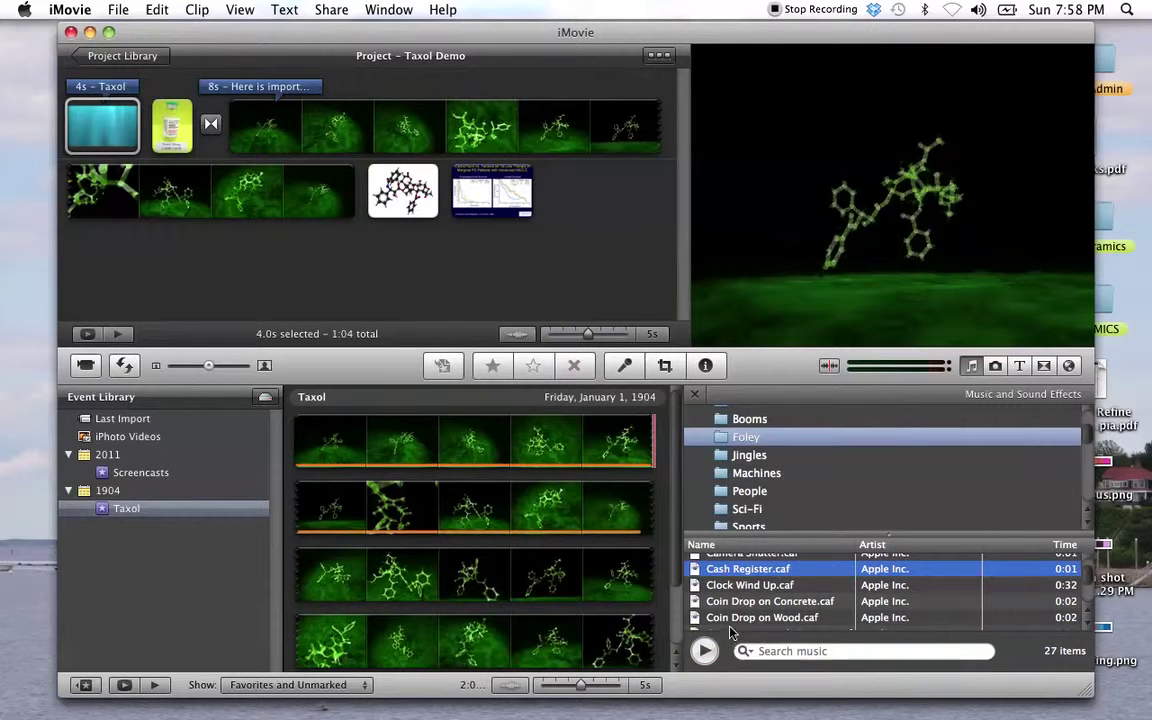
pyautogui.scroll(-2, 755, 591)
pyautogui.scroll(3, 755, 591)
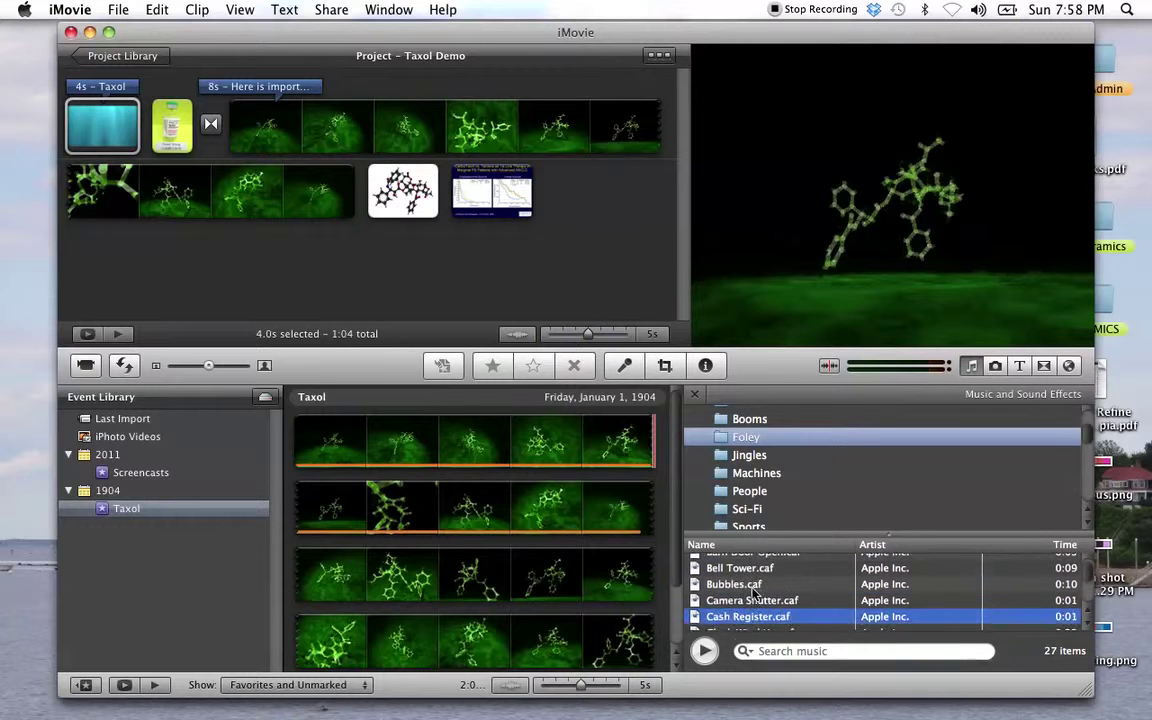
# Audition the Collins Avenue Medium.caf jingle from the Jingles folder.
pyautogui.click(750, 455)
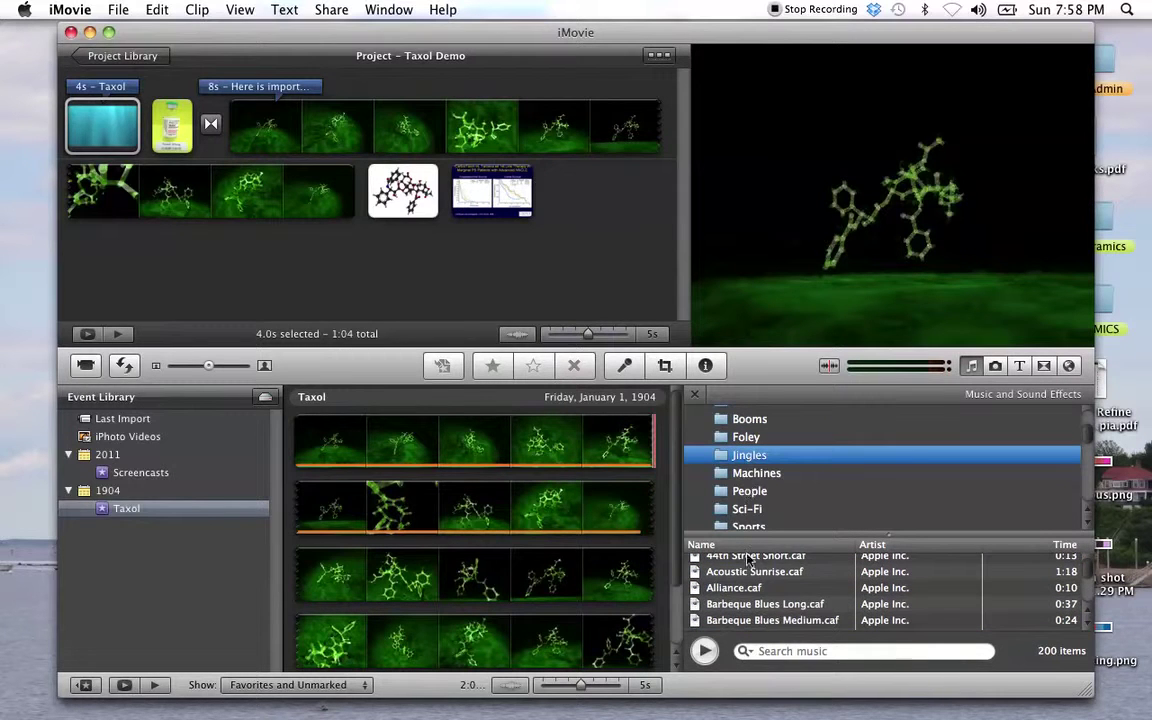
pyautogui.scroll(-4, 748, 590)
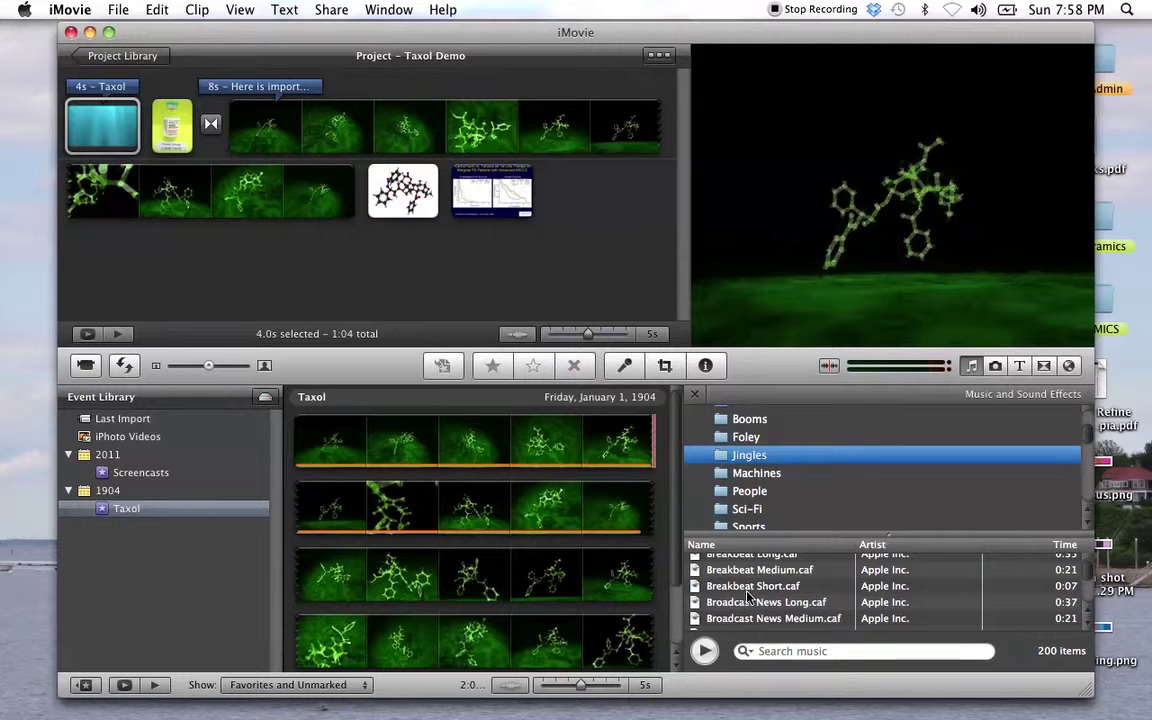
pyautogui.scroll(-3, 748, 598)
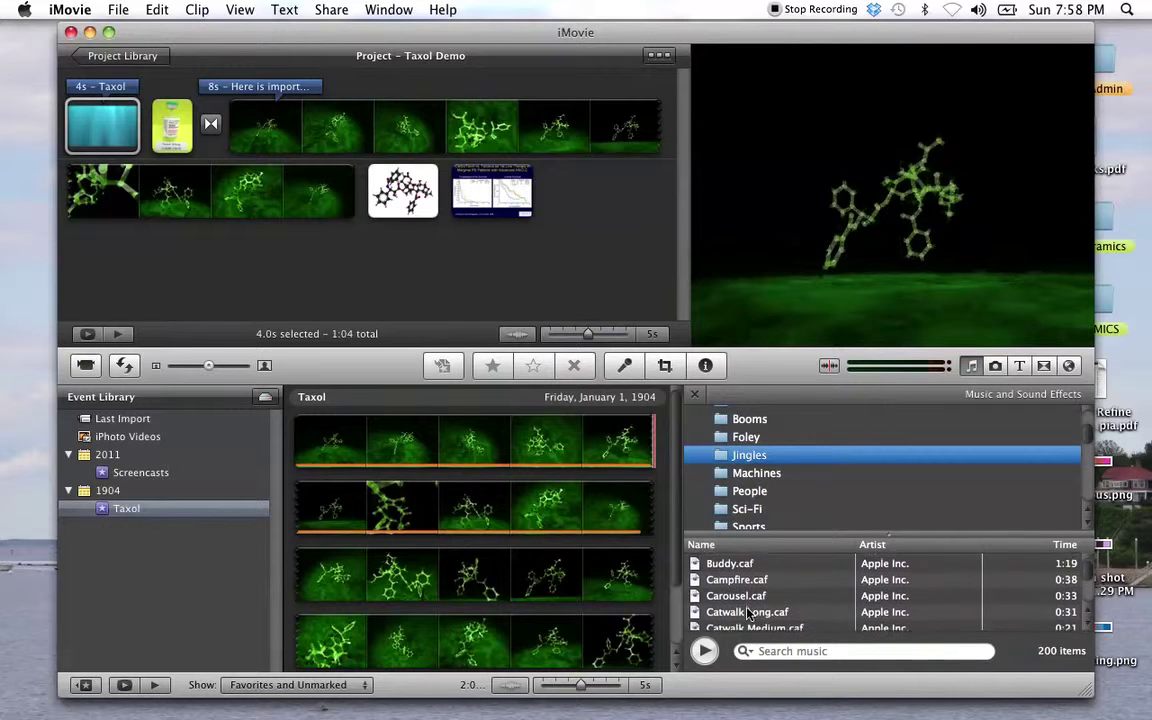
pyautogui.scroll(-5, 748, 613)
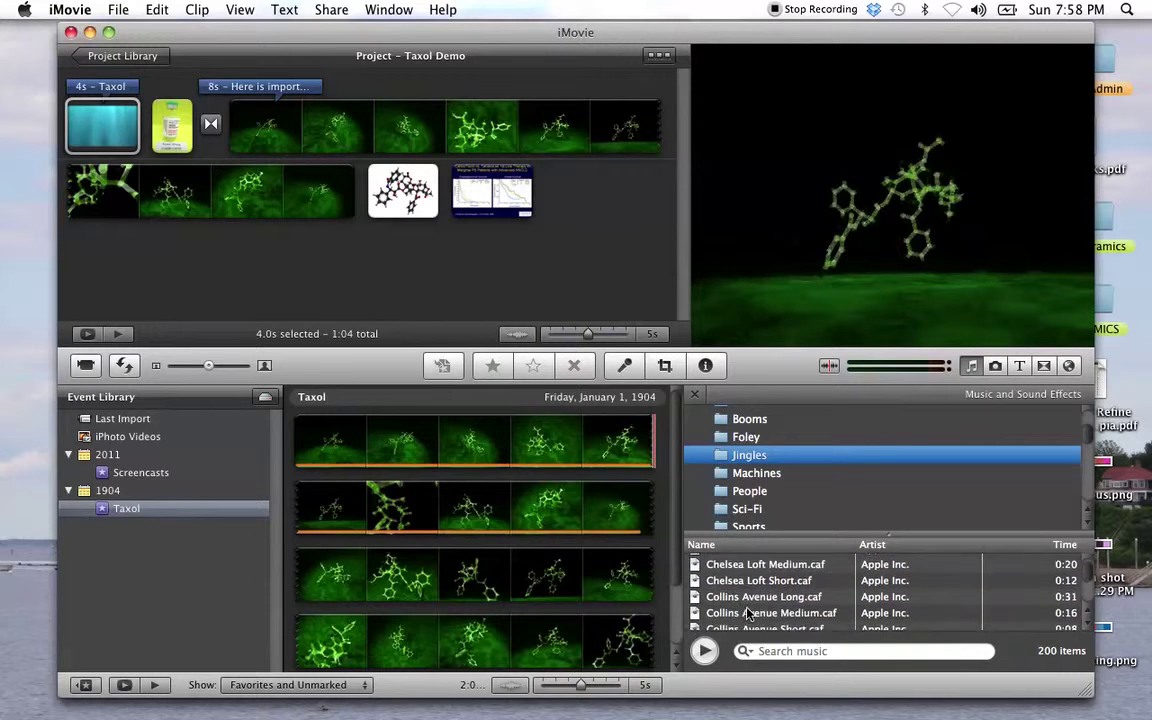
pyautogui.scroll(-1, 758, 606)
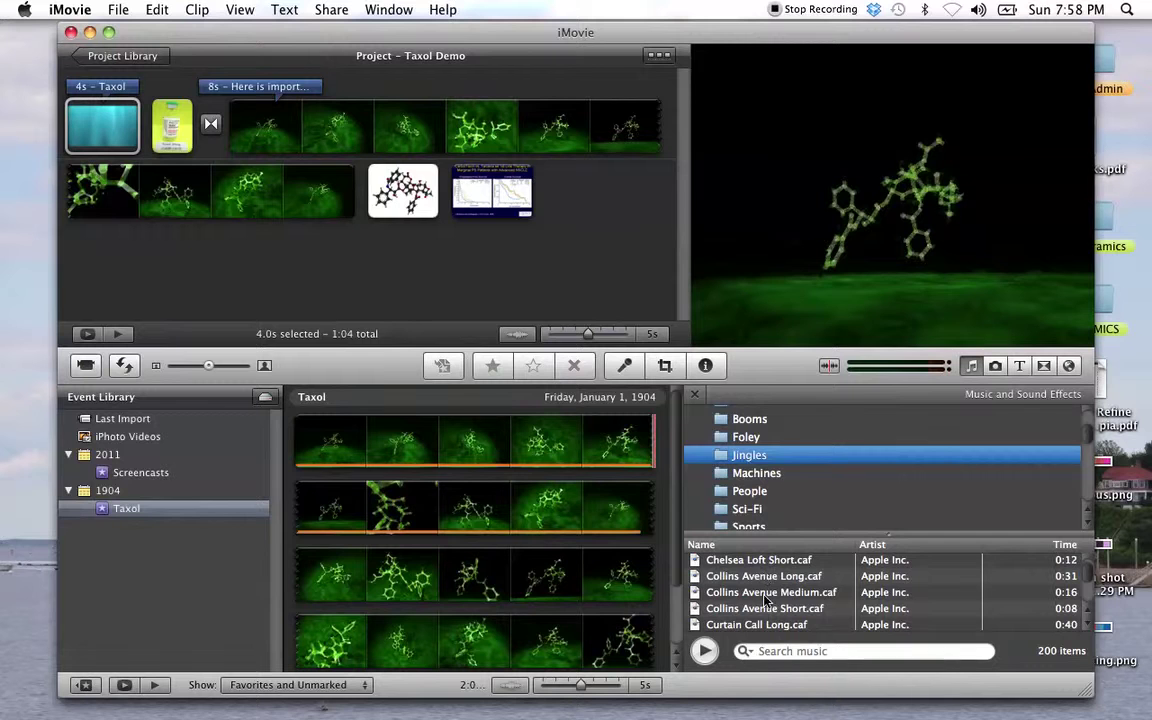
pyautogui.click(767, 594)
pyautogui.doubleClick(767, 594)
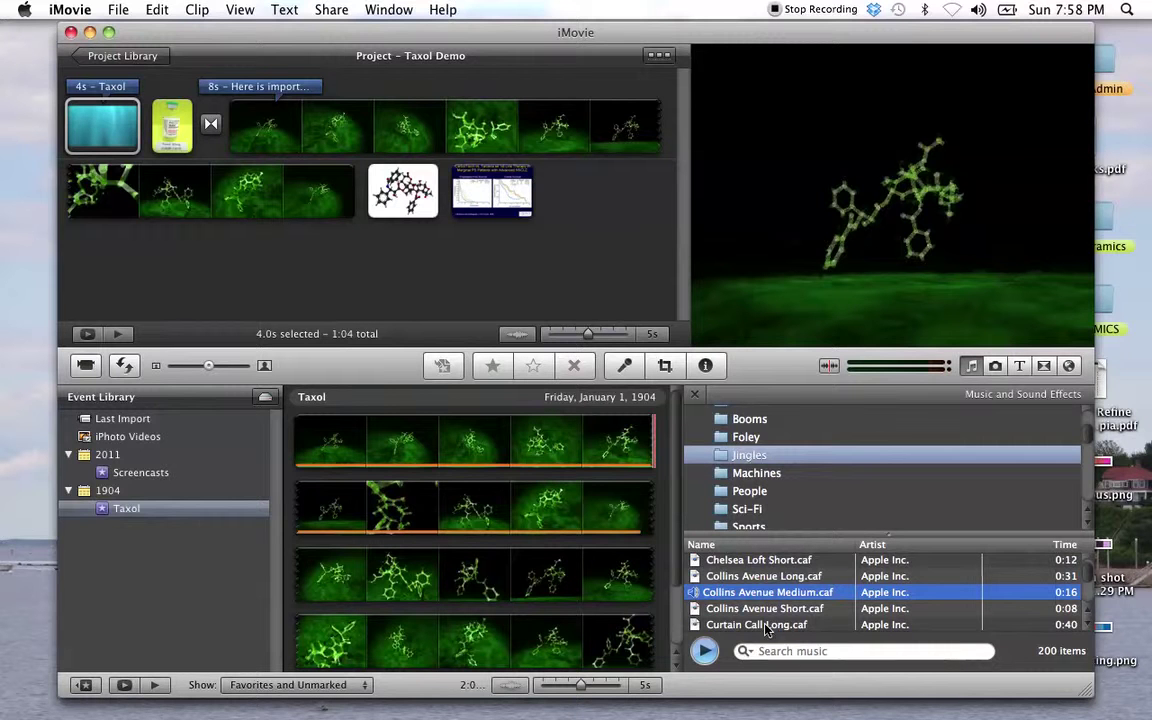
pyautogui.click(706, 651)
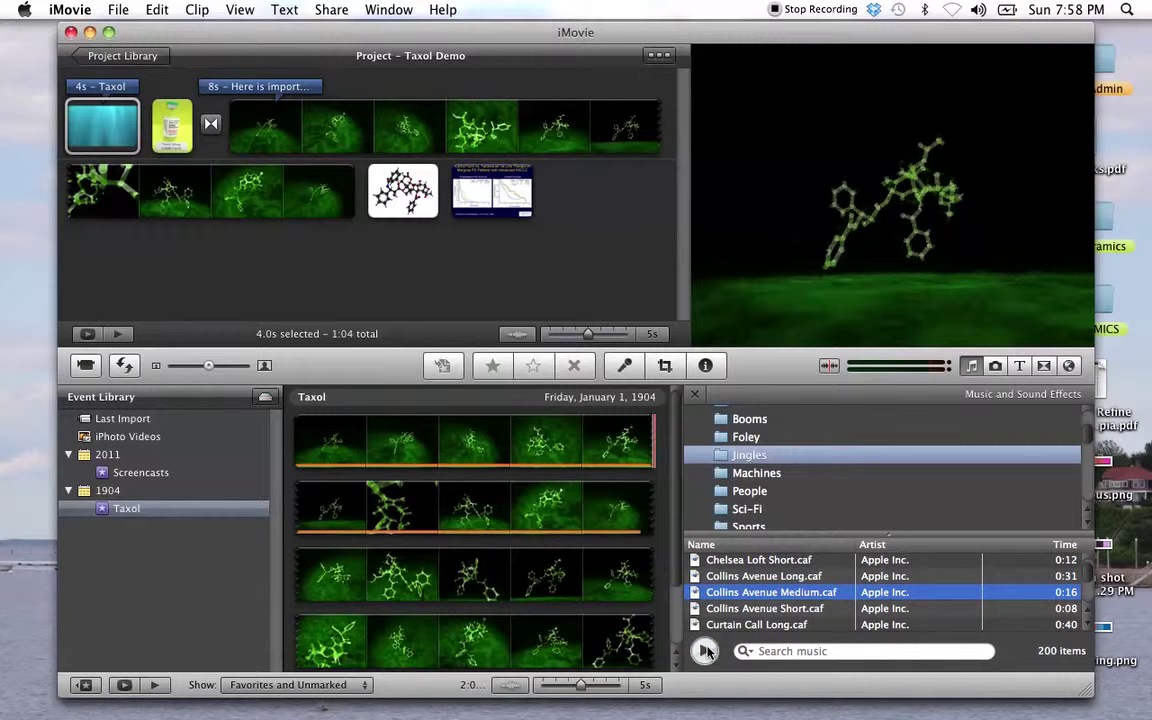
# Place the 16s Collins Avenue Medium jingle under the opening Taxol title and play it back.
pyautogui.moveTo(745, 597); pyautogui.dragTo(60, 163)
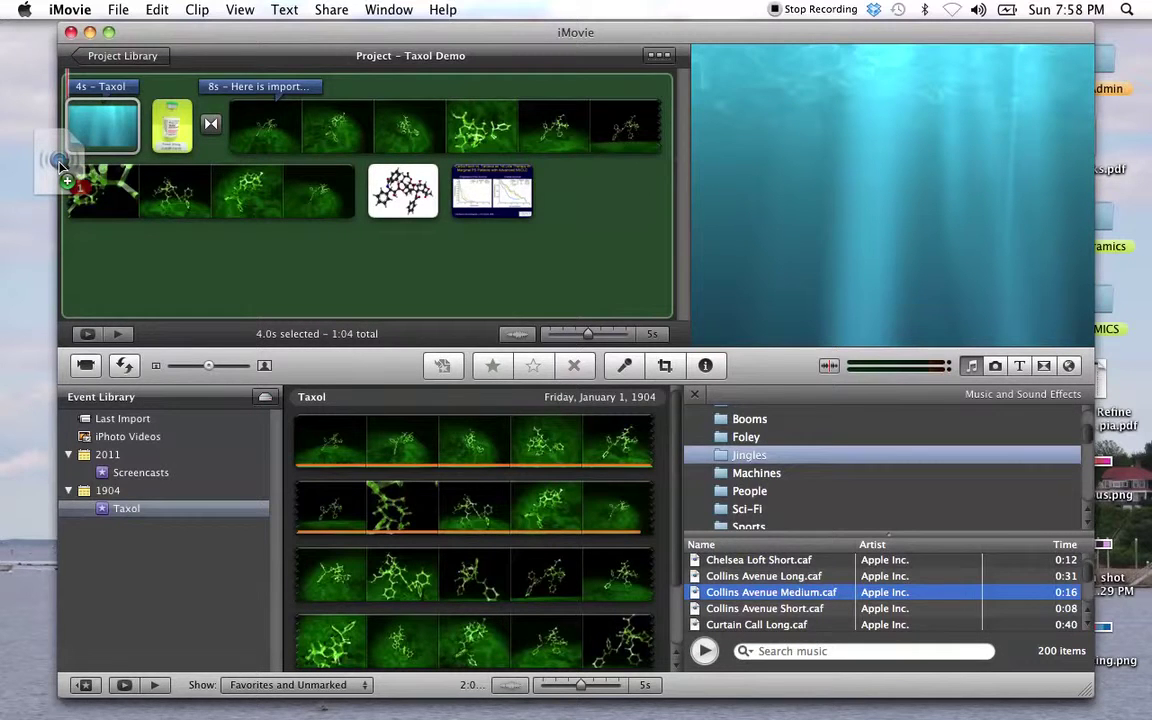
pyautogui.moveTo(60, 163); pyautogui.dragTo(68, 147)
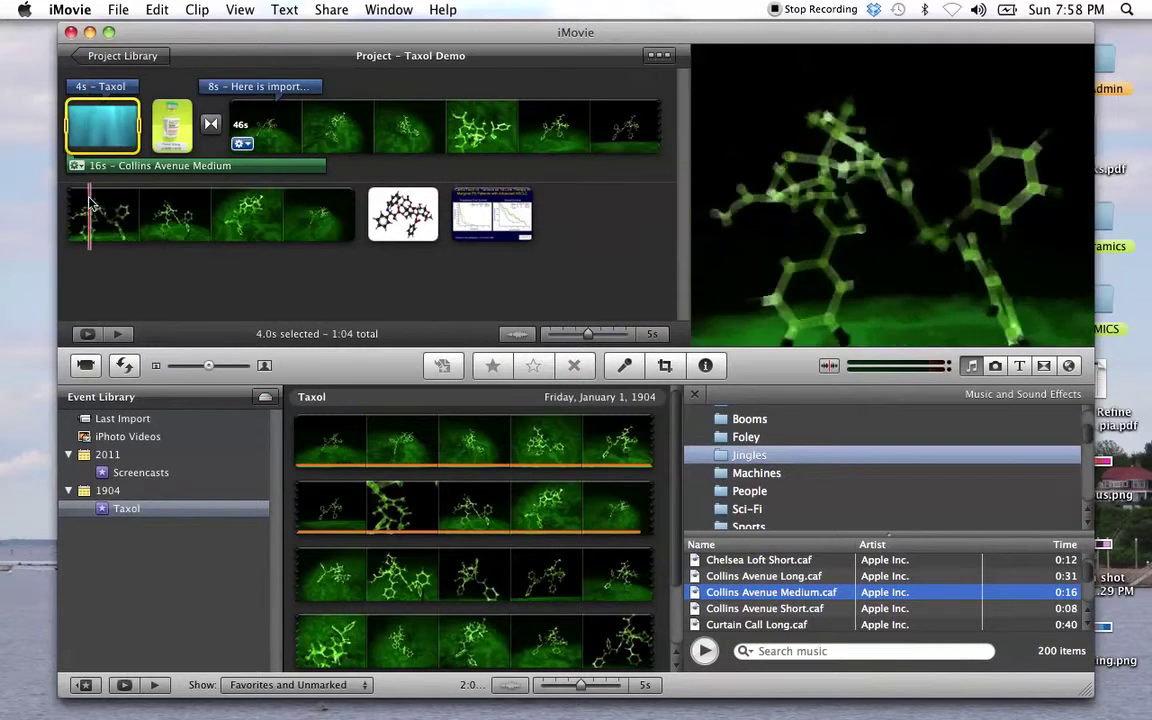
pyautogui.press('space')
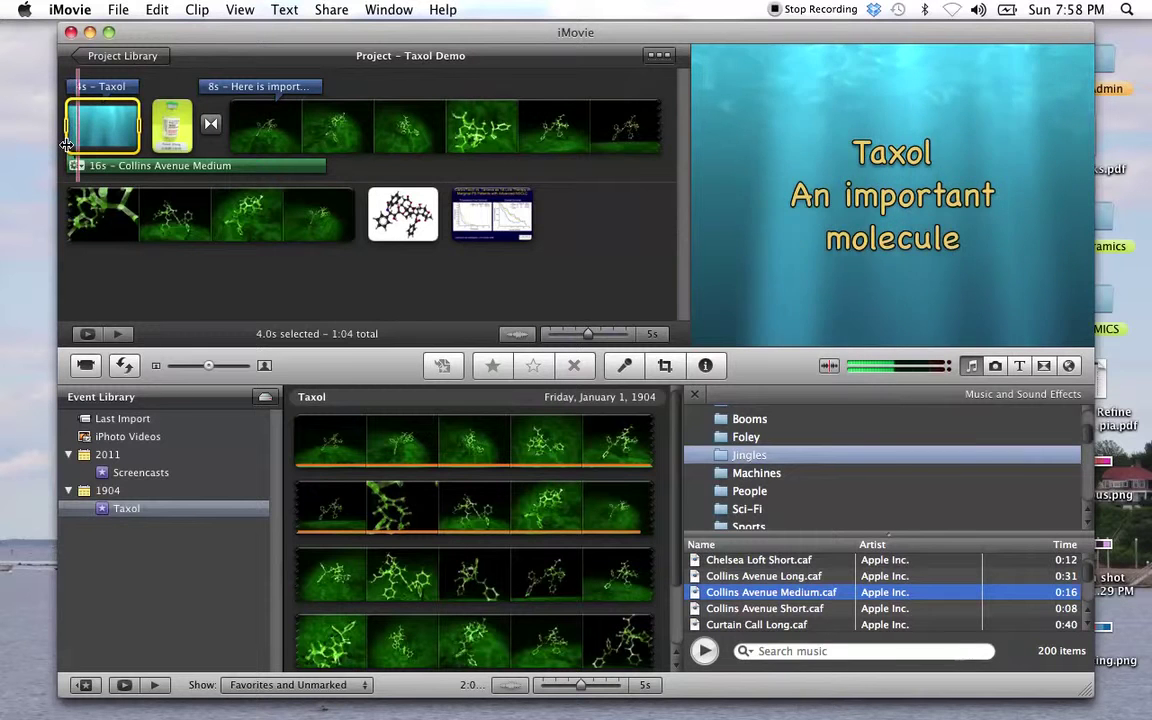
pyautogui.press('space')
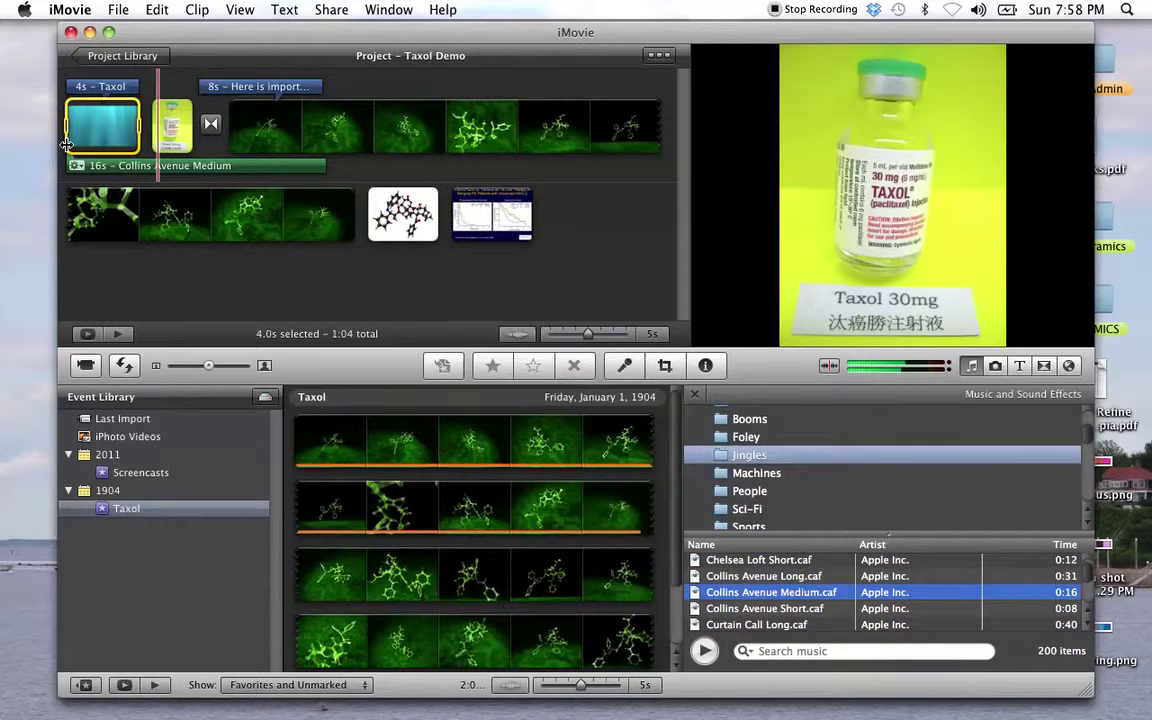
pyautogui.click(65, 145)
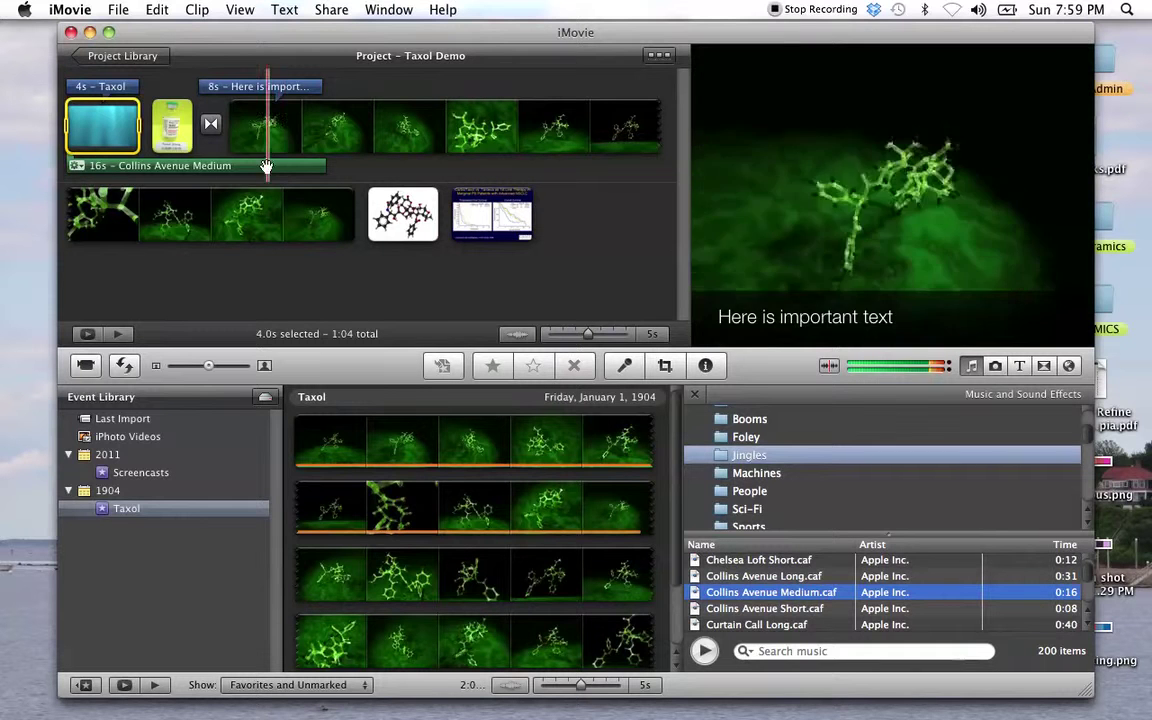
# Delete the Collins Avenue Medium music from the project and play it without music.
pyautogui.click(101, 164)
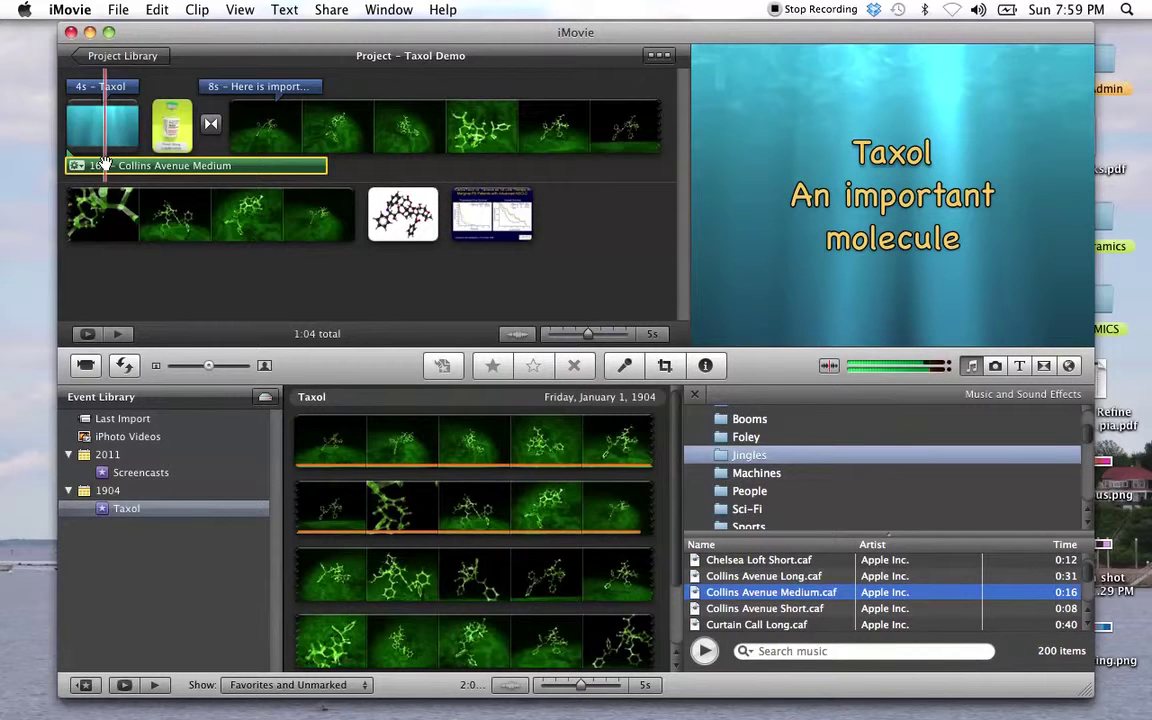
pyautogui.press('Delete')
pyautogui.press('space')
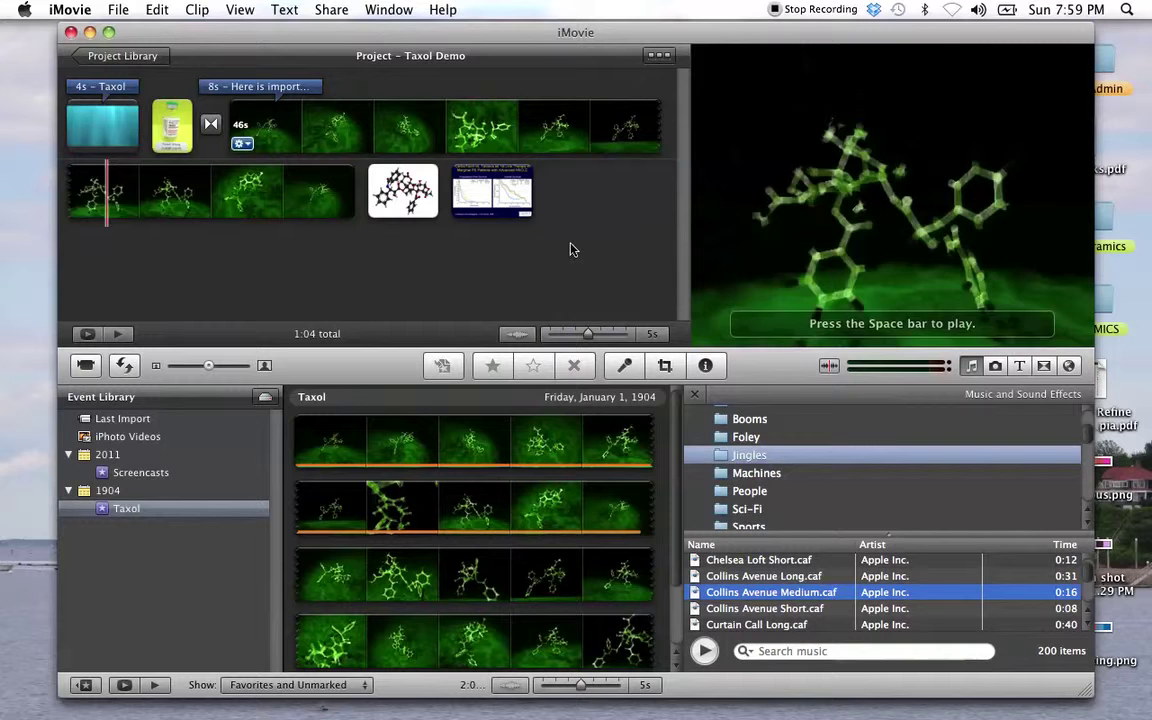
# Add the 31s Collins Avenue Long jingle under the first clip instead.
pyautogui.click(772, 580)
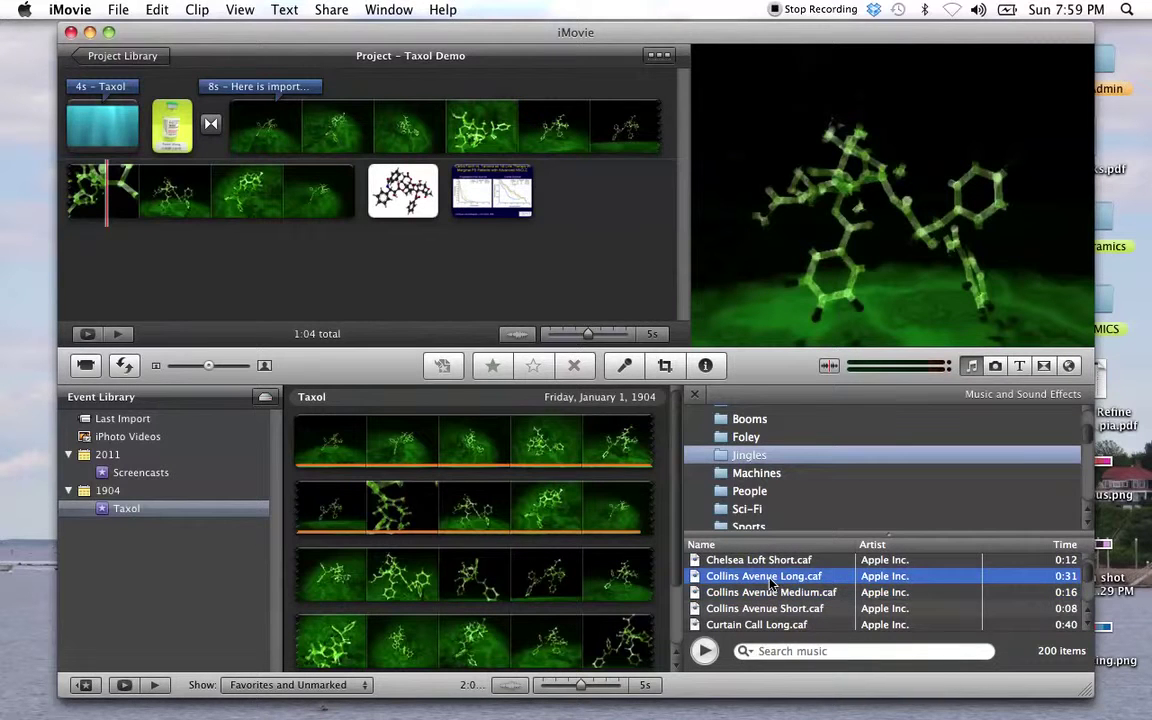
pyautogui.scroll(1, 772, 583)
pyautogui.scroll(-2, 770, 581)
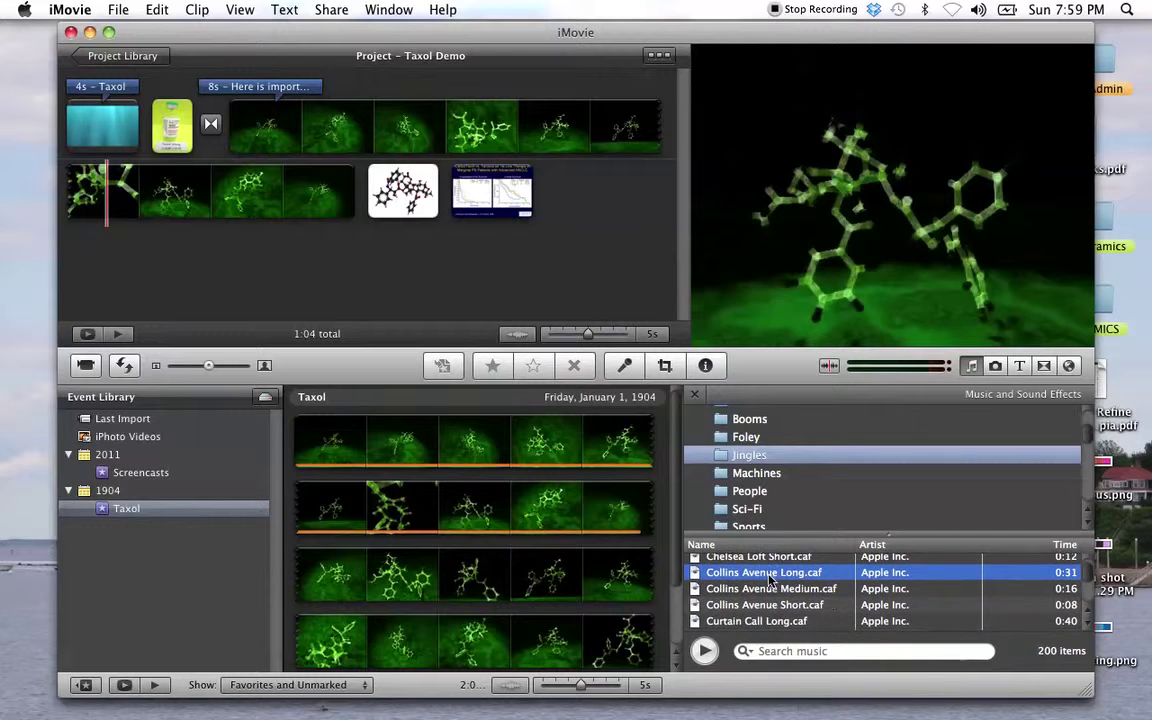
pyautogui.moveTo(770, 580); pyautogui.dragTo(71, 158)
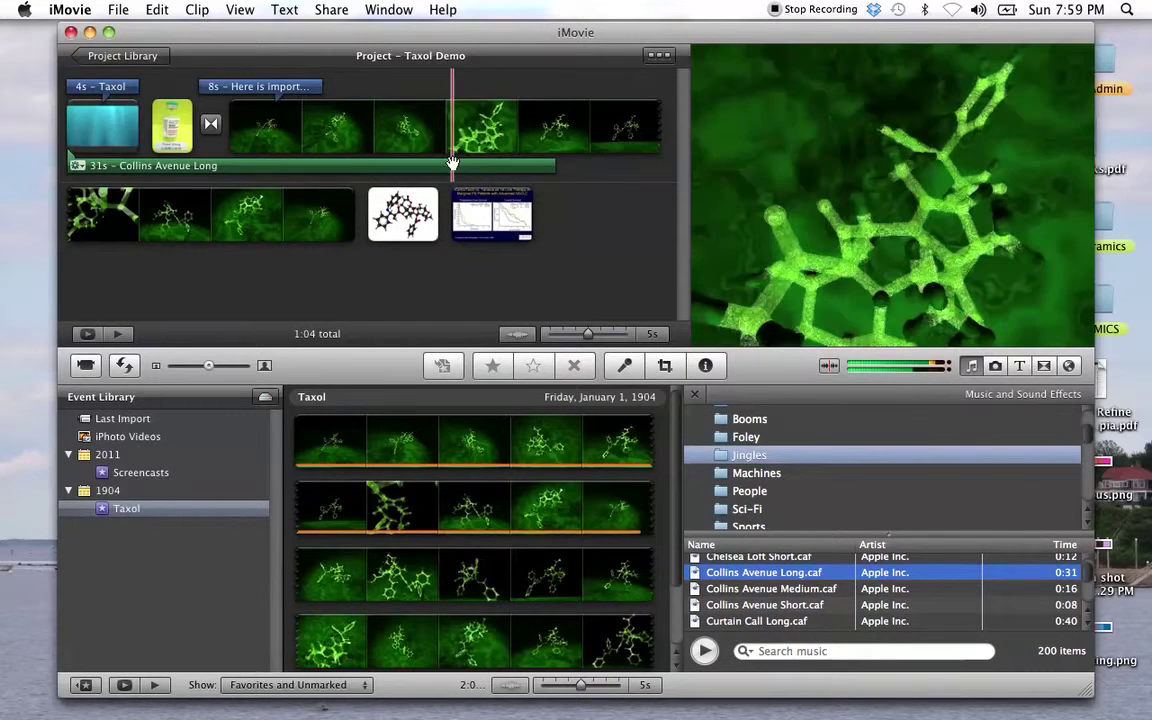
pyautogui.click(453, 163)
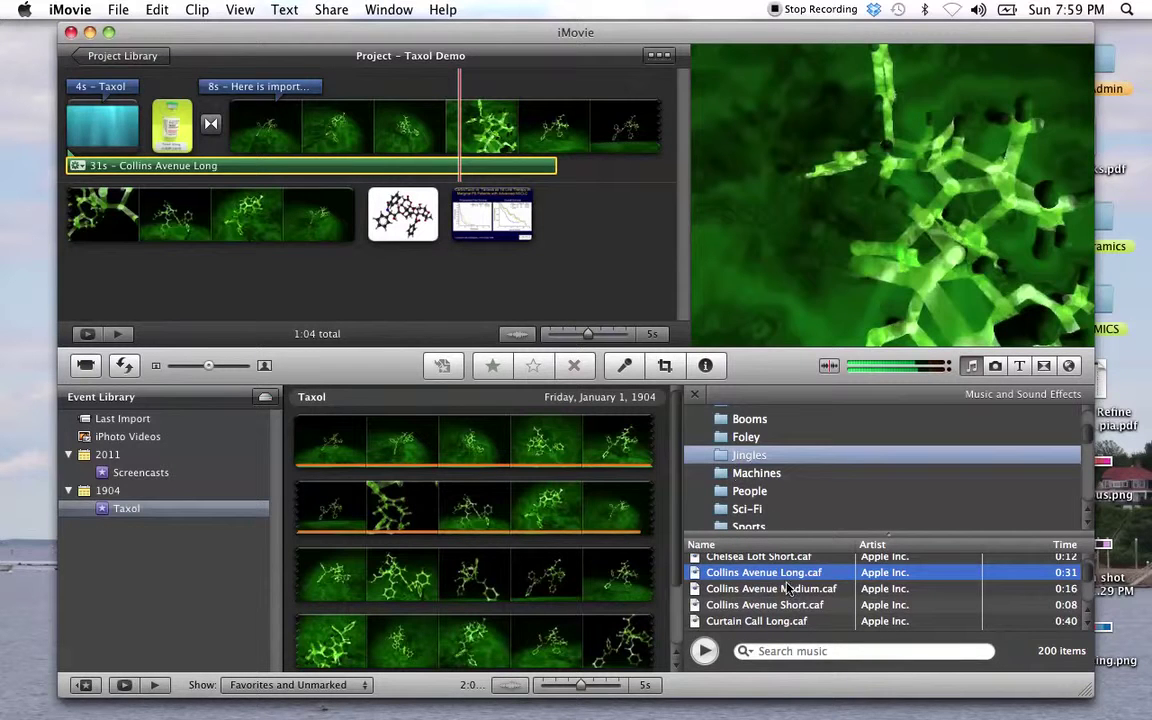
pyautogui.press('Up')
pyautogui.press('Up')
pyautogui.press('Up')
pyautogui.press('Up')
pyautogui.press('Up')
pyautogui.press('Up')
pyautogui.press('Up')
pyautogui.press('Up')
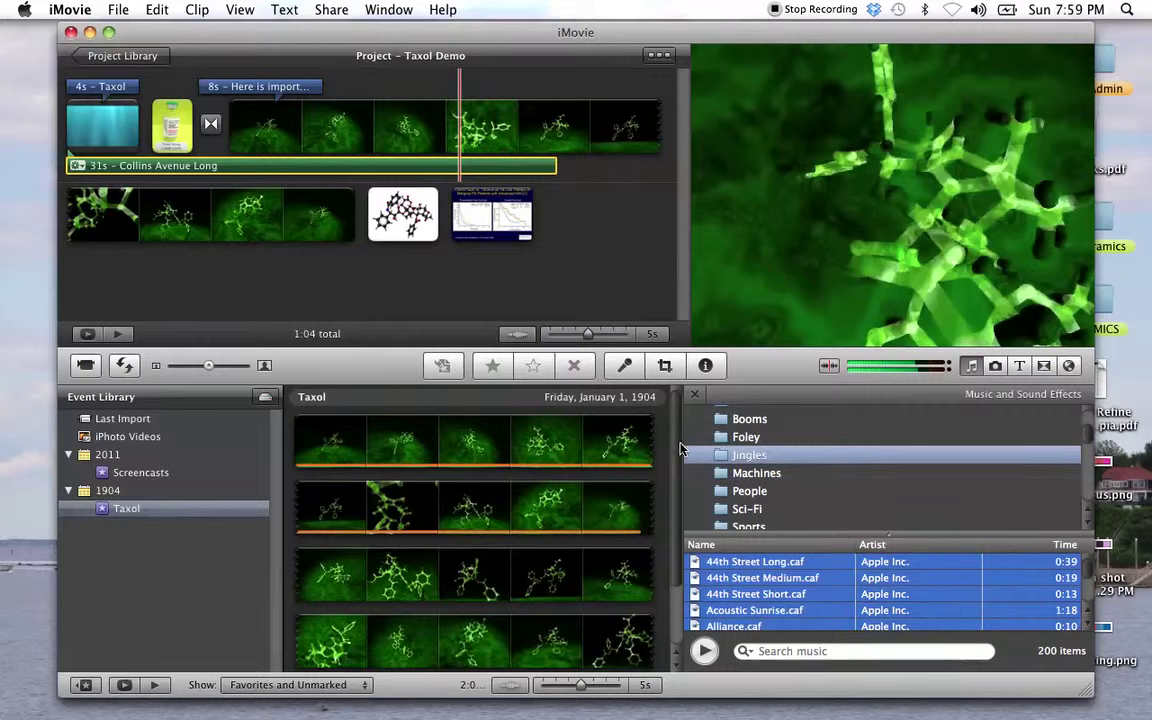
pyautogui.scroll(-3, 760, 600)
# Extend Collins Avenue Long music under the later clips and add a music clip under the graph slide.
pyautogui.click(735, 568)
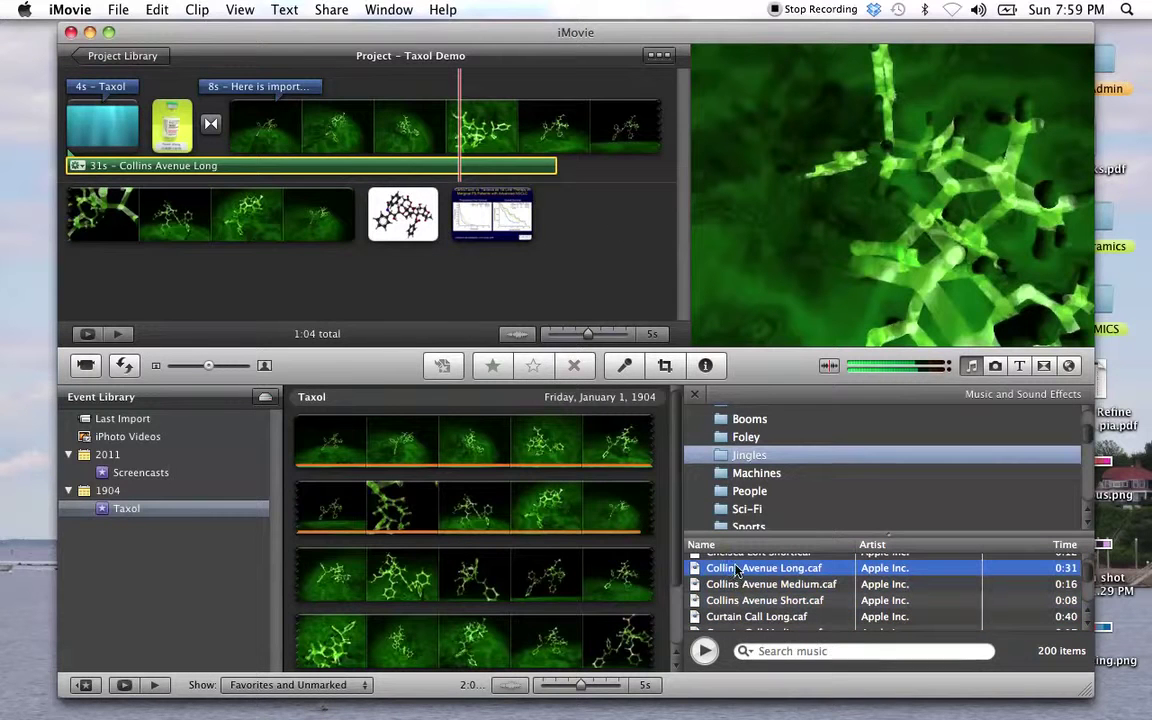
pyautogui.moveTo(720, 575); pyautogui.dragTo(559, 171)
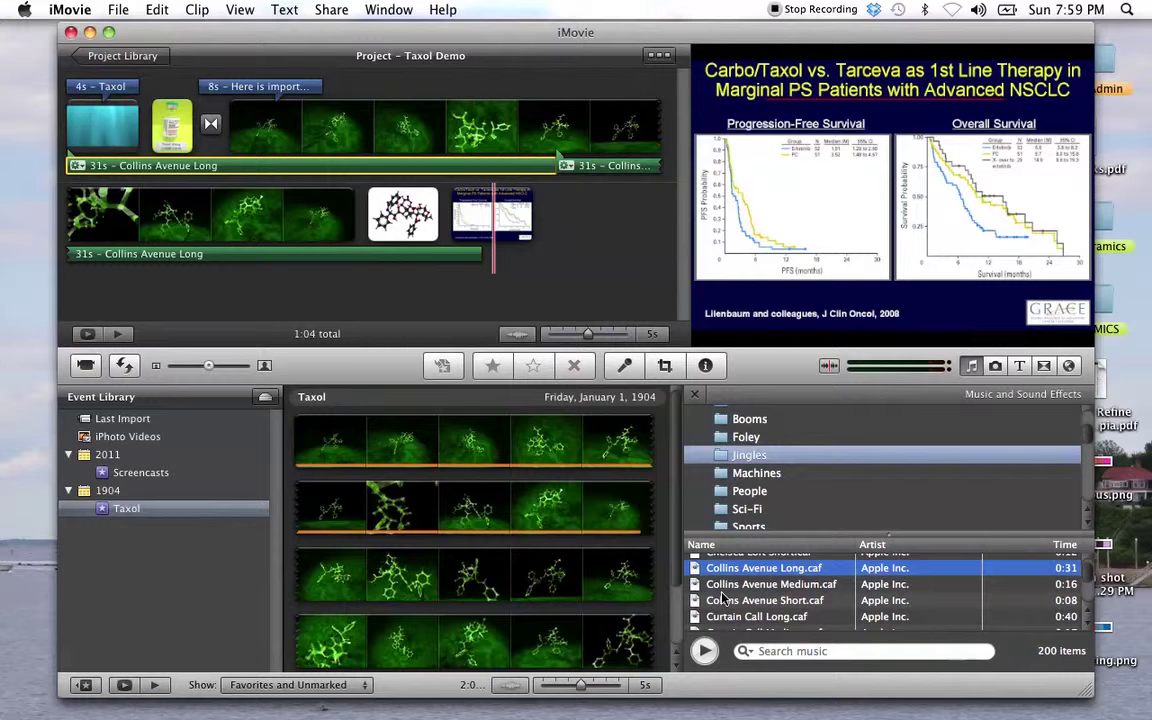
pyautogui.moveTo(722, 597); pyautogui.dragTo(483, 248)
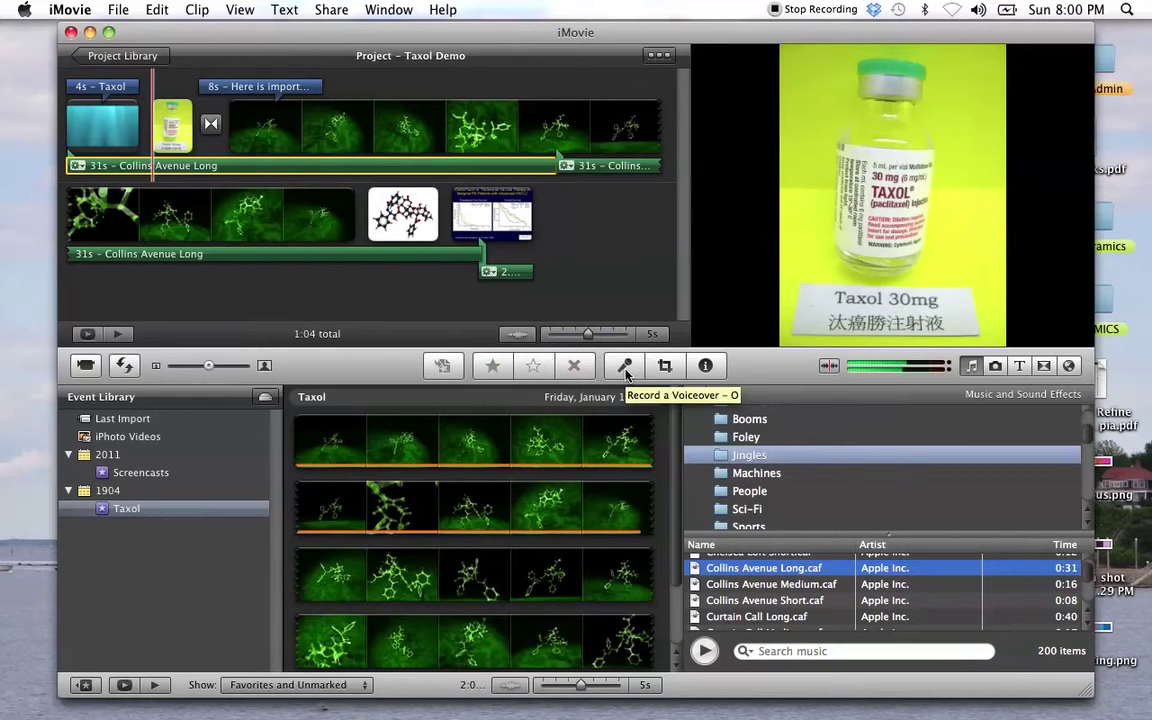
# Open the voiceover recorder at 78% input volume, keeping Built-in Input as the source.
pyautogui.click(625, 370)
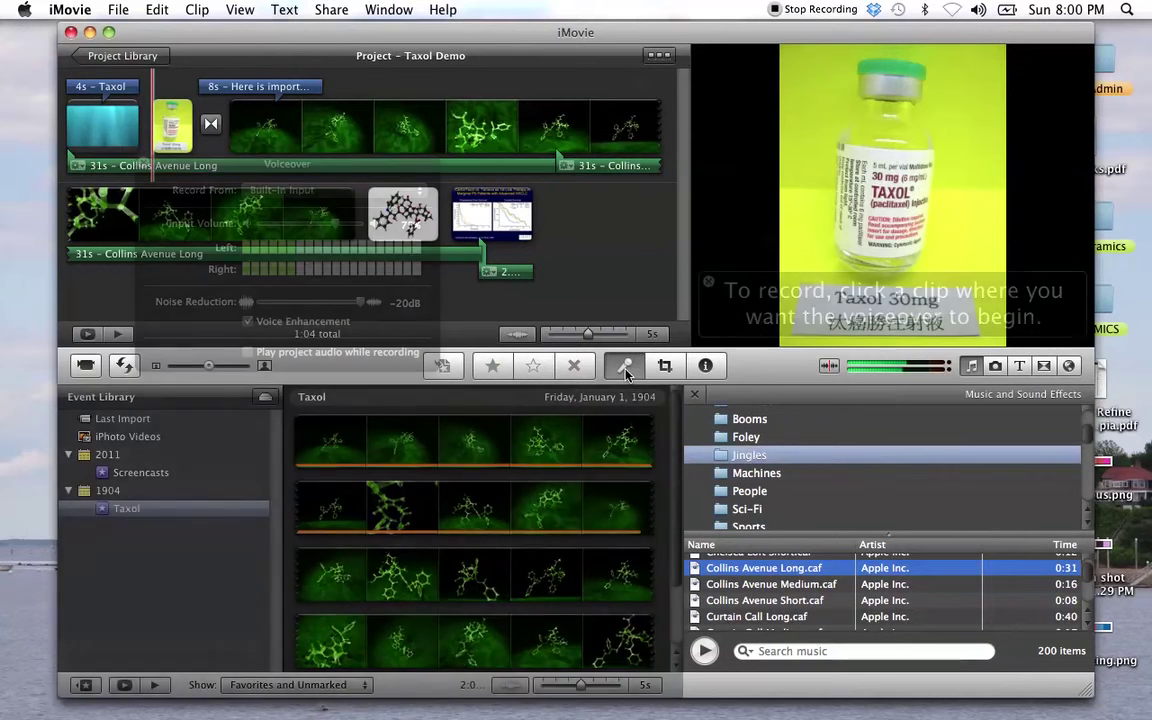
pyautogui.moveTo(340, 172); pyautogui.dragTo(765, 60)
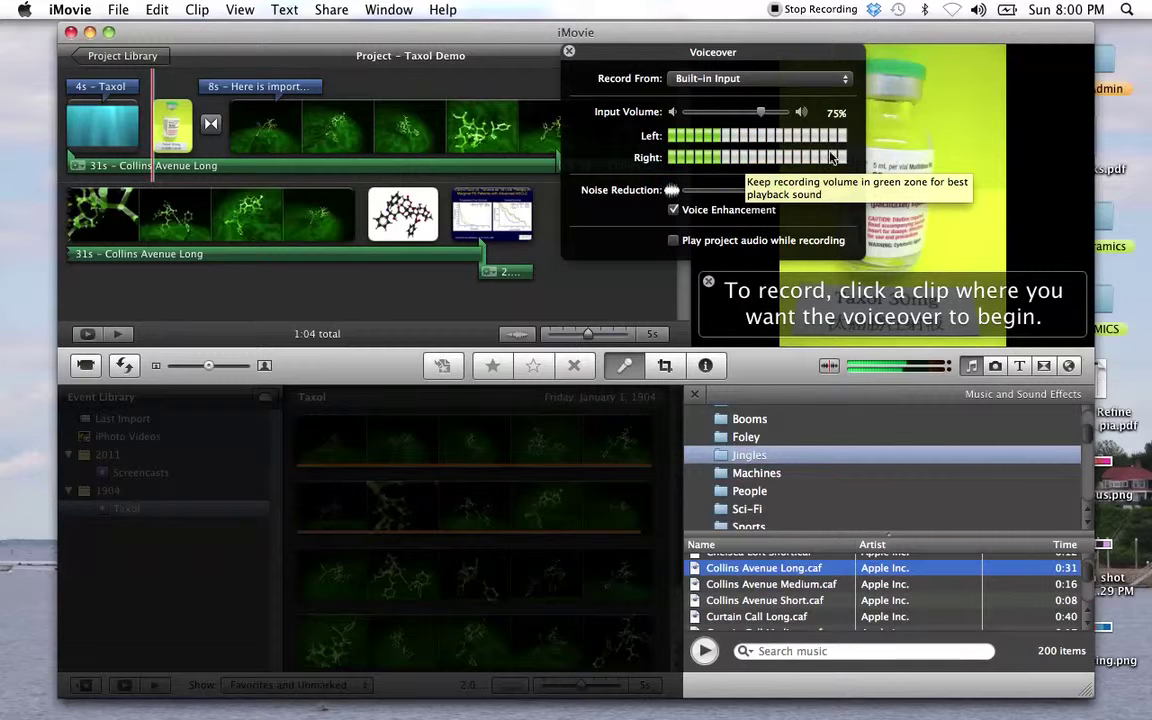
pyautogui.moveTo(761, 112)
pyautogui.mouseDown()
pyautogui.moveTo(716, 113)
pyautogui.moveTo(766, 120)
pyautogui.mouseUp()
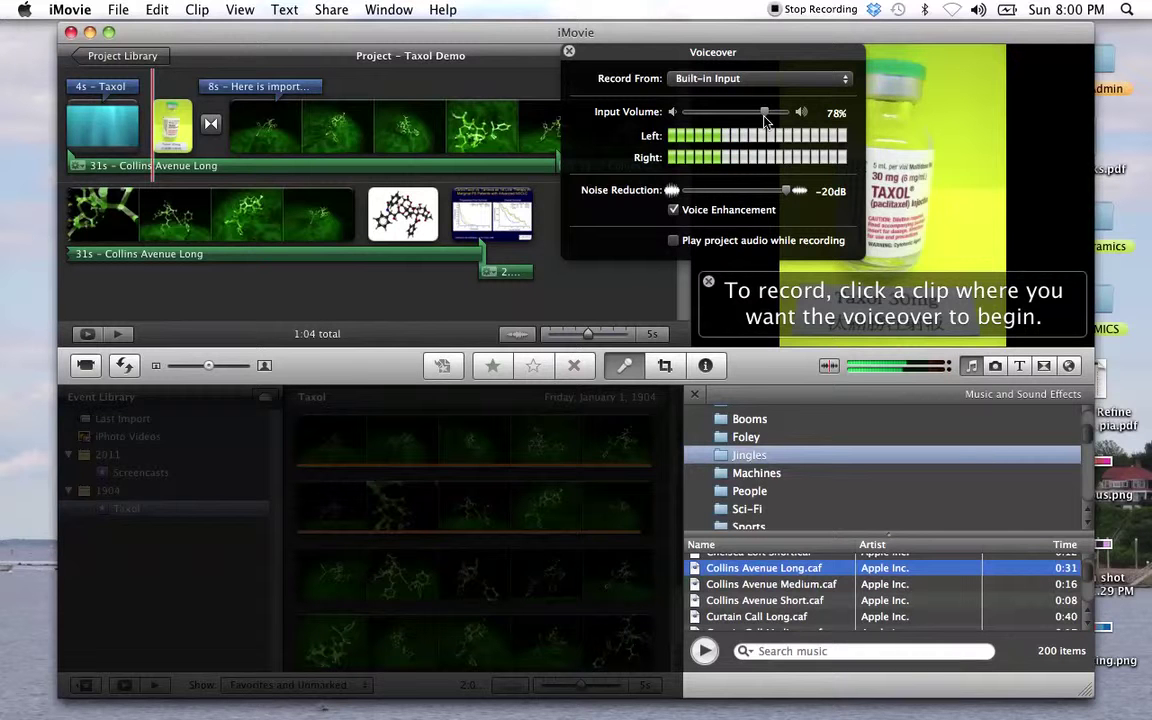
pyautogui.click(845, 82)
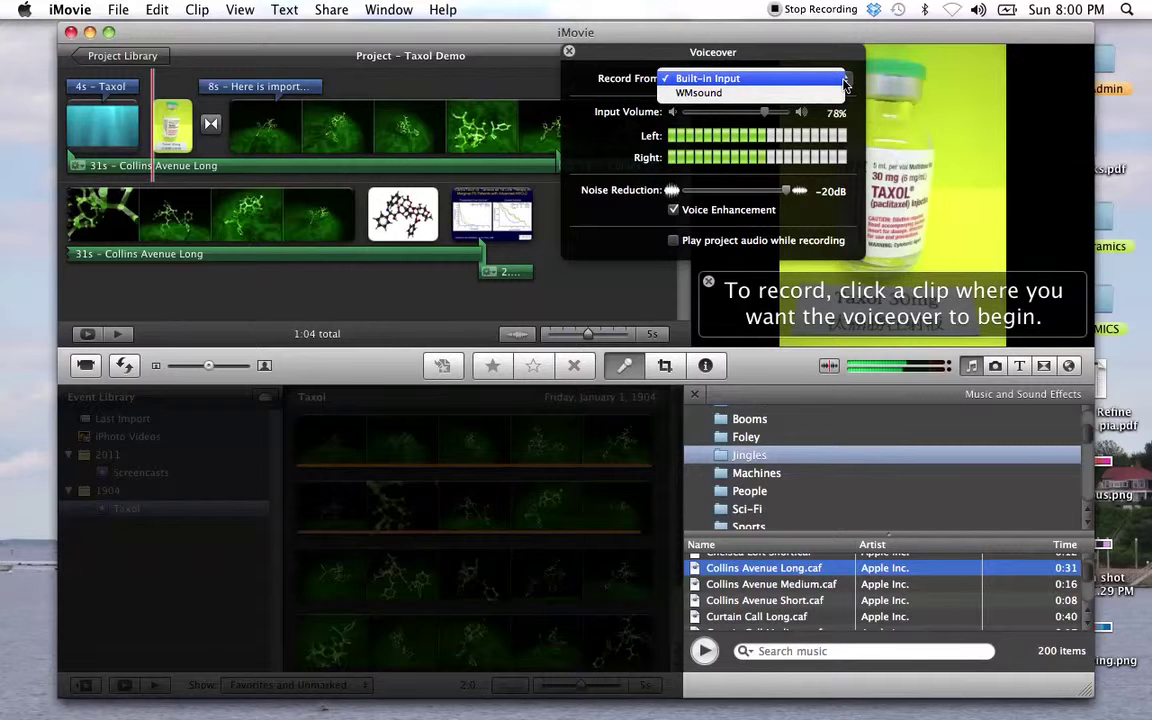
pyautogui.click(760, 78)
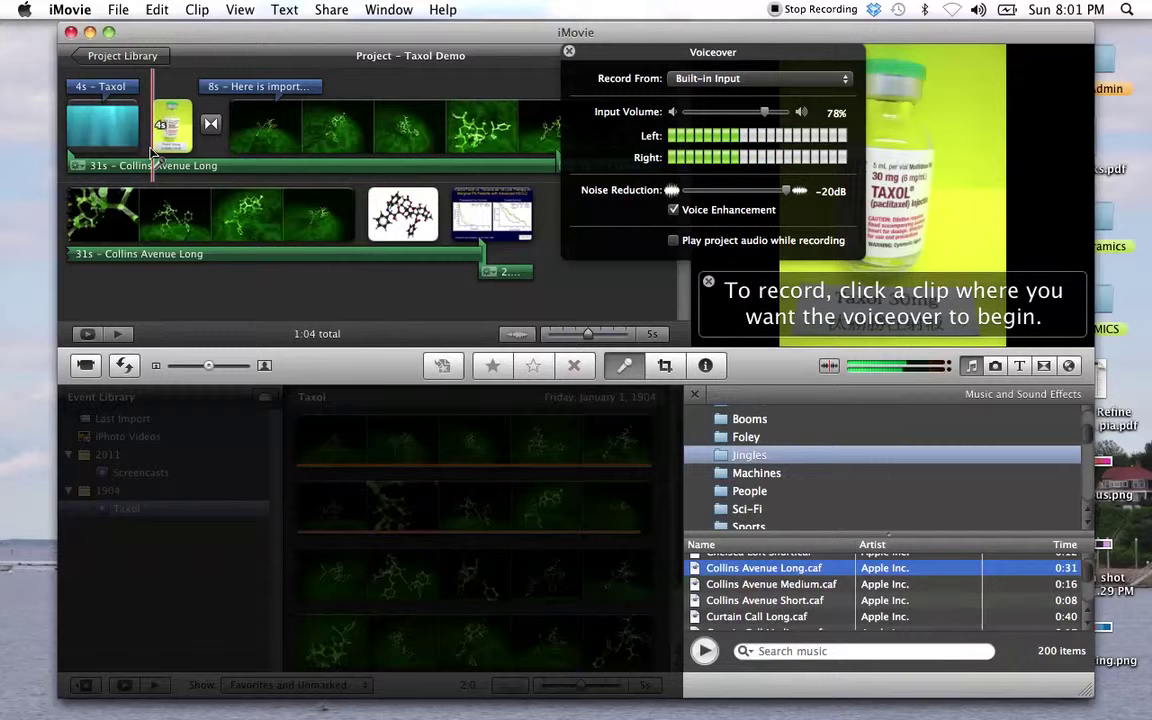
# Record a 20s voiceover starting at the bottle clip and play it back.
pyautogui.click(150, 155)
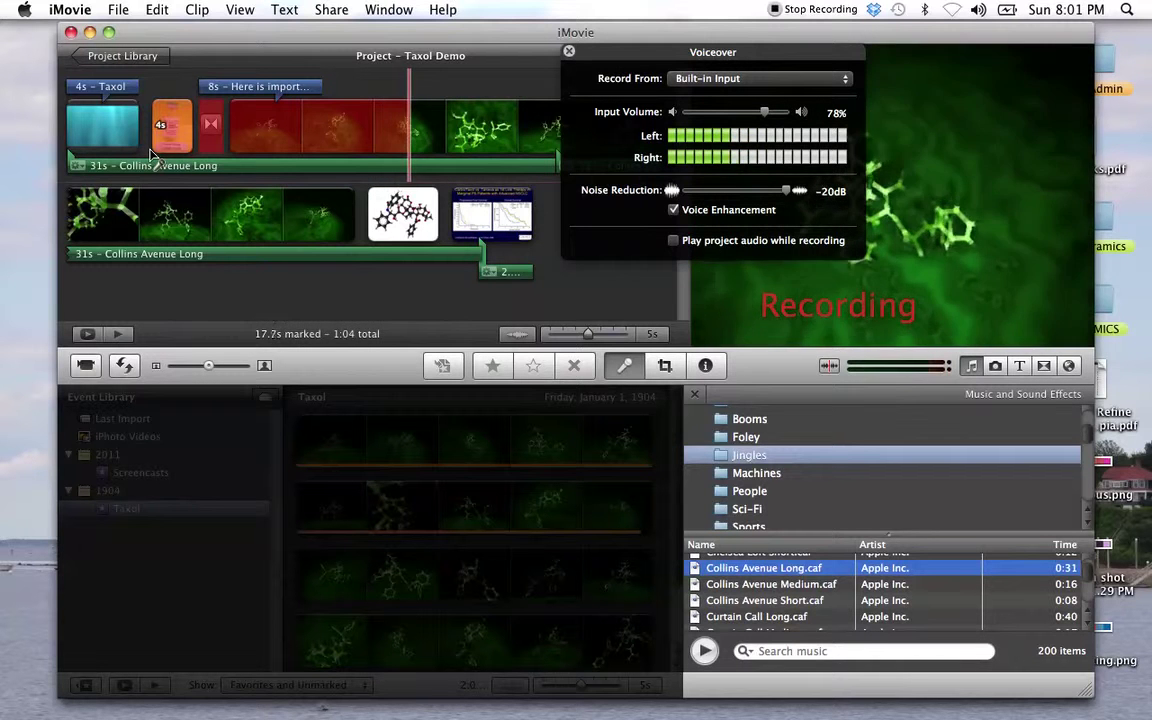
pyautogui.click(268, 86)
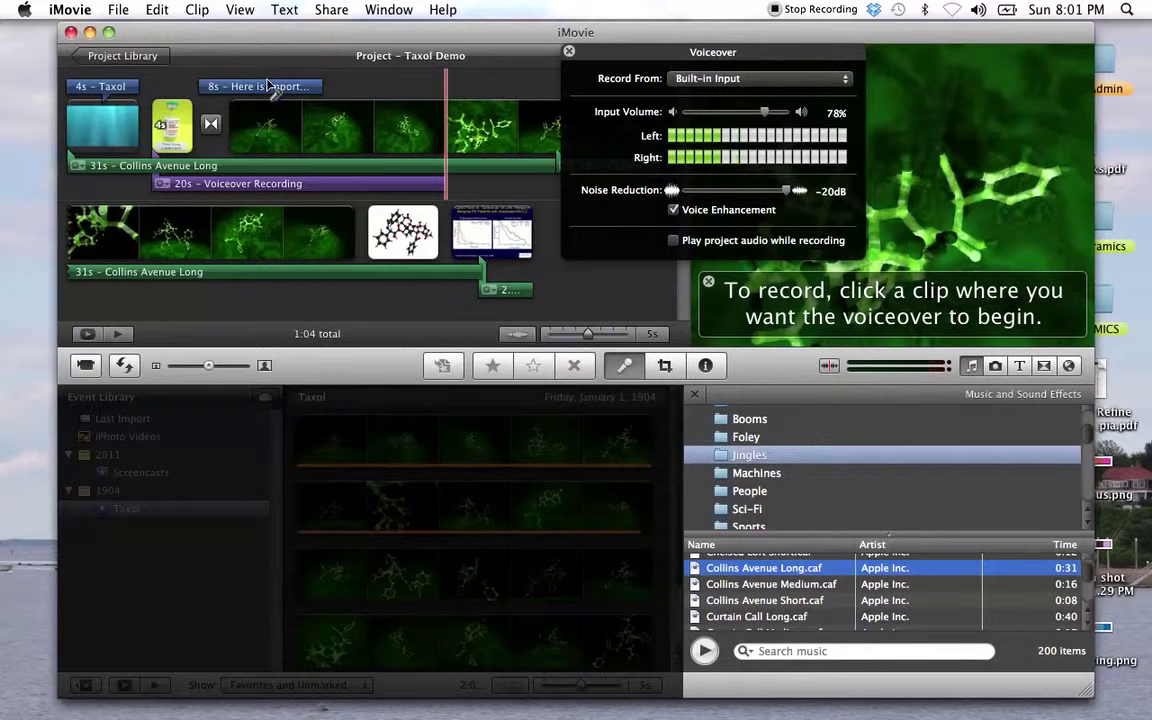
pyautogui.click(205, 170)
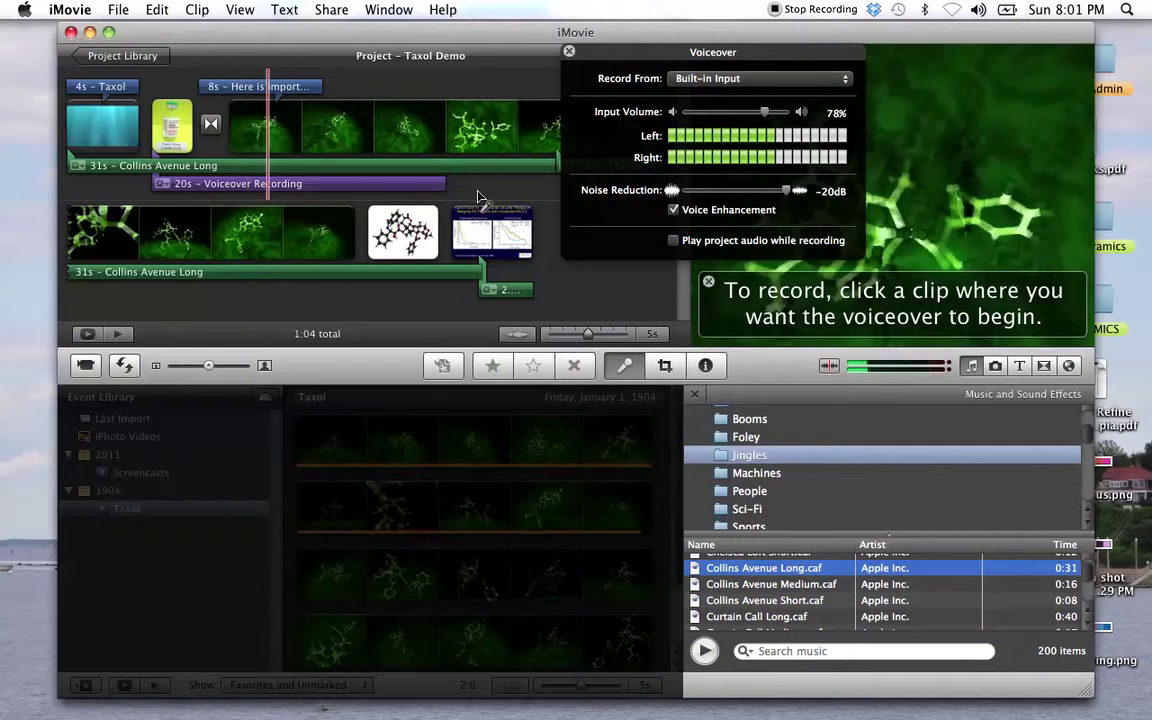
pyautogui.moveTo(619, 54); pyautogui.dragTo(828, 108)
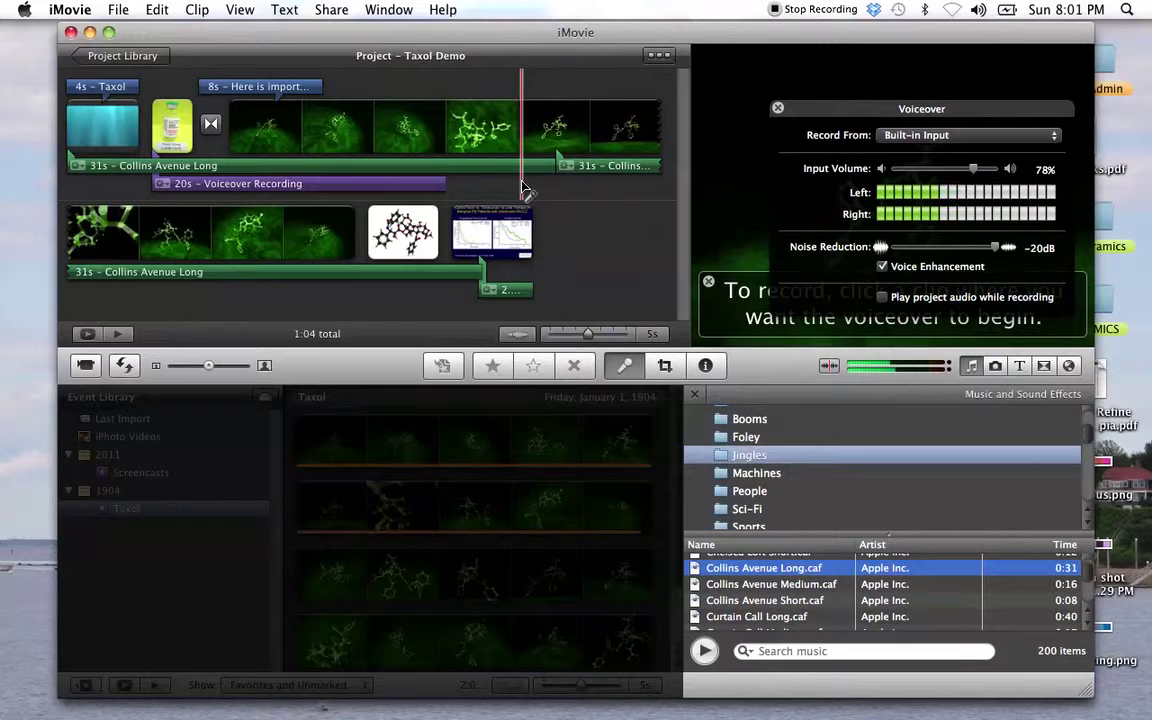
pyautogui.press('Escape')
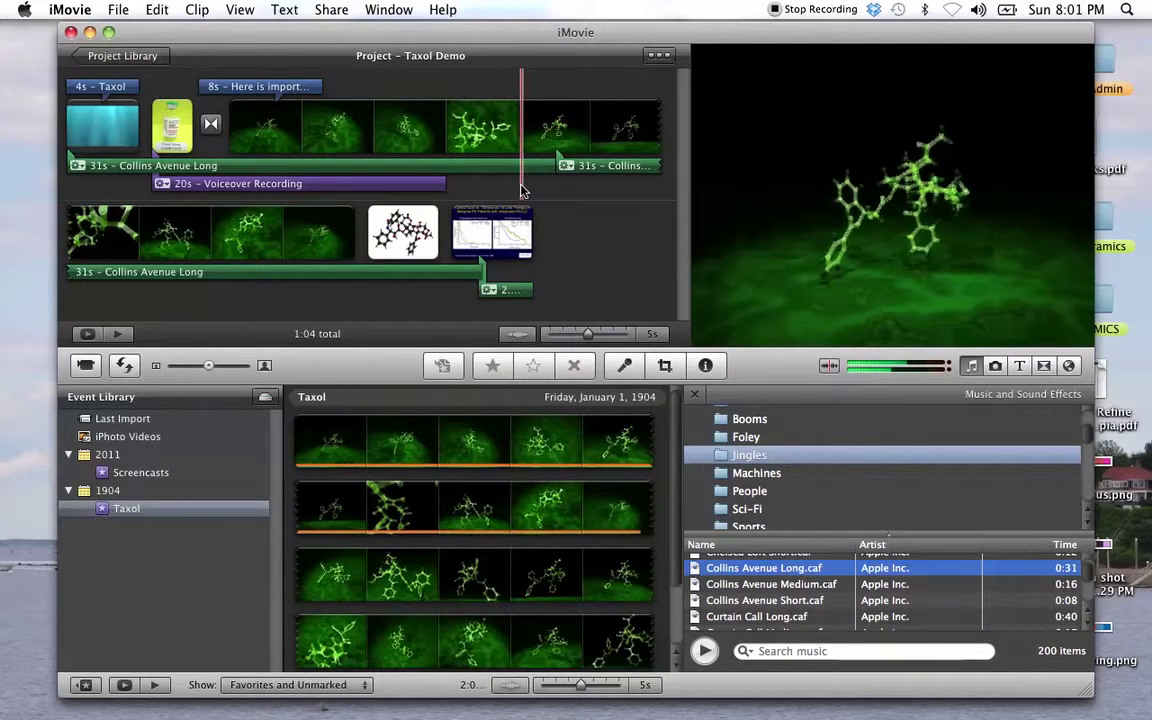
# Record a second 17s voiceover starting at a later clip in the first row.
pyautogui.click(622, 367)
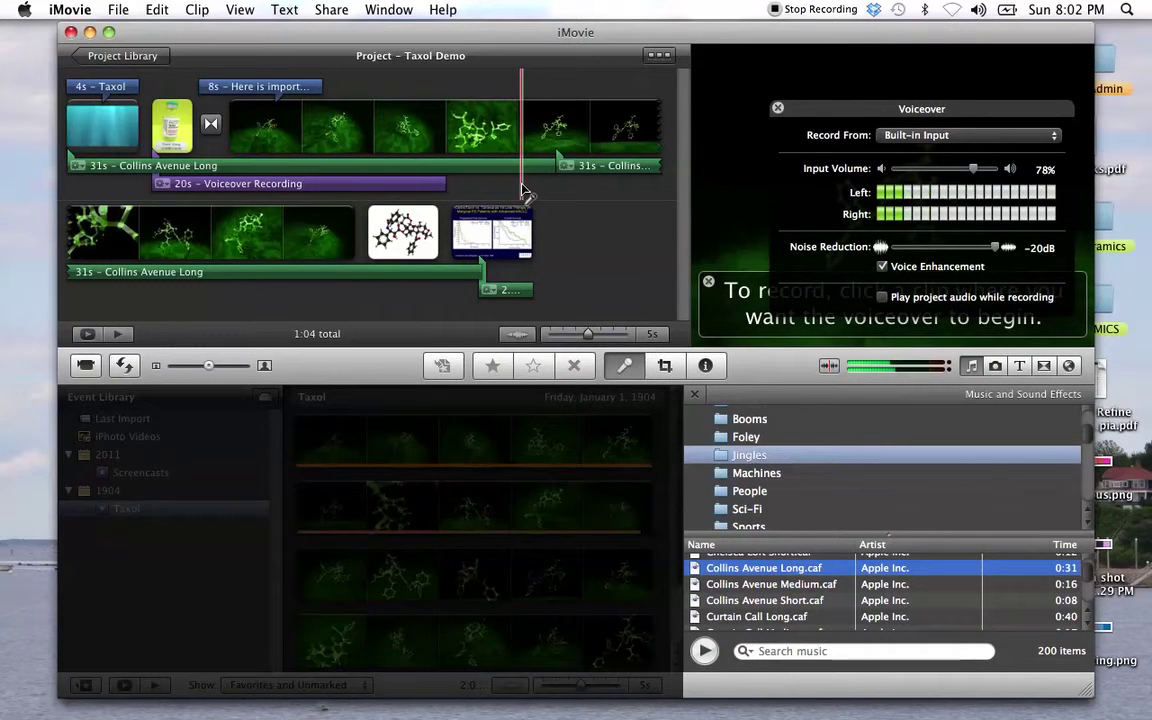
pyautogui.press('Escape')
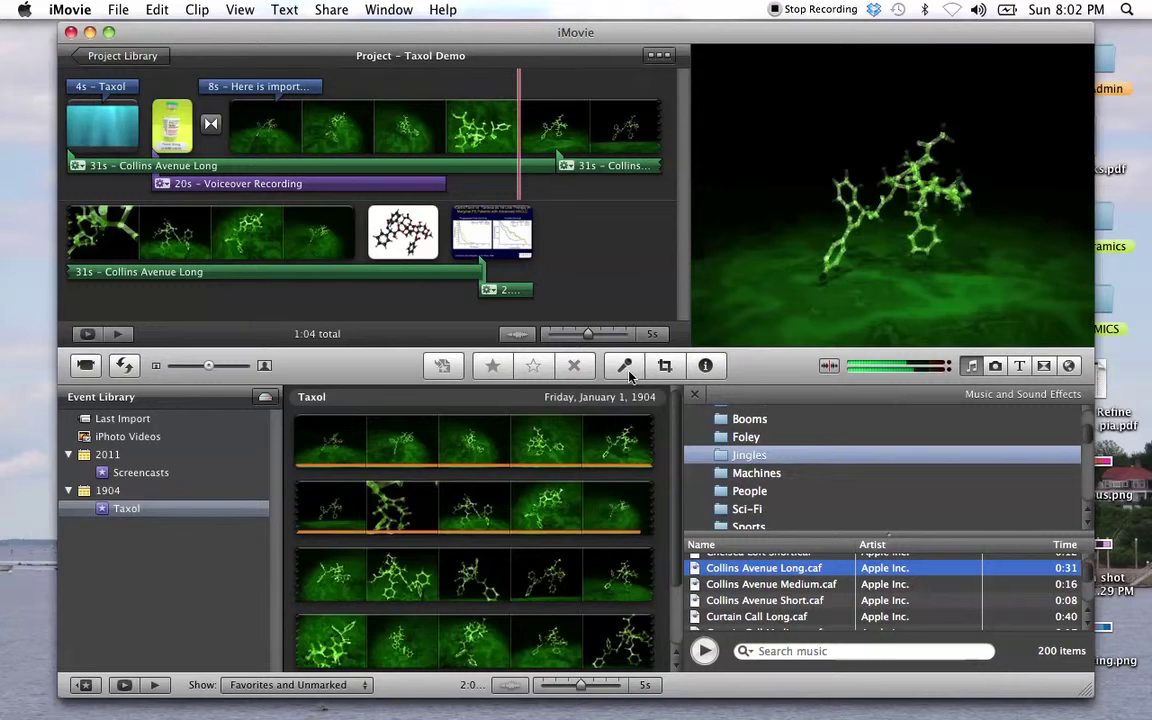
pyautogui.click(626, 368)
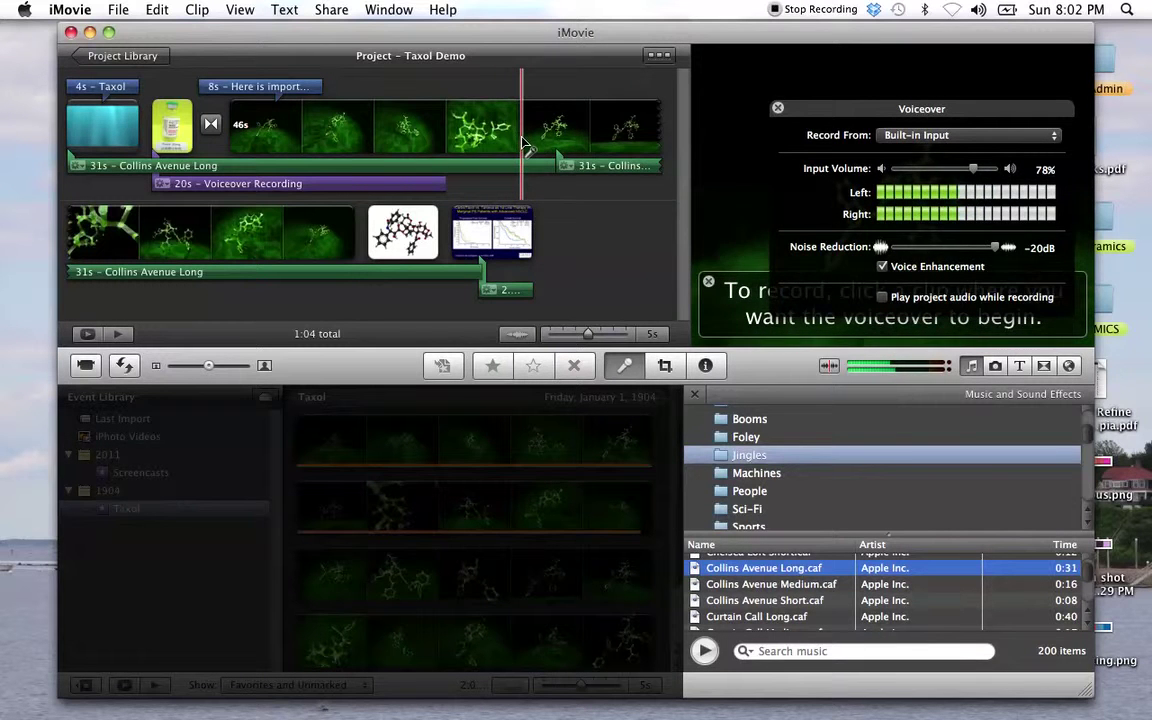
pyautogui.click(524, 143)
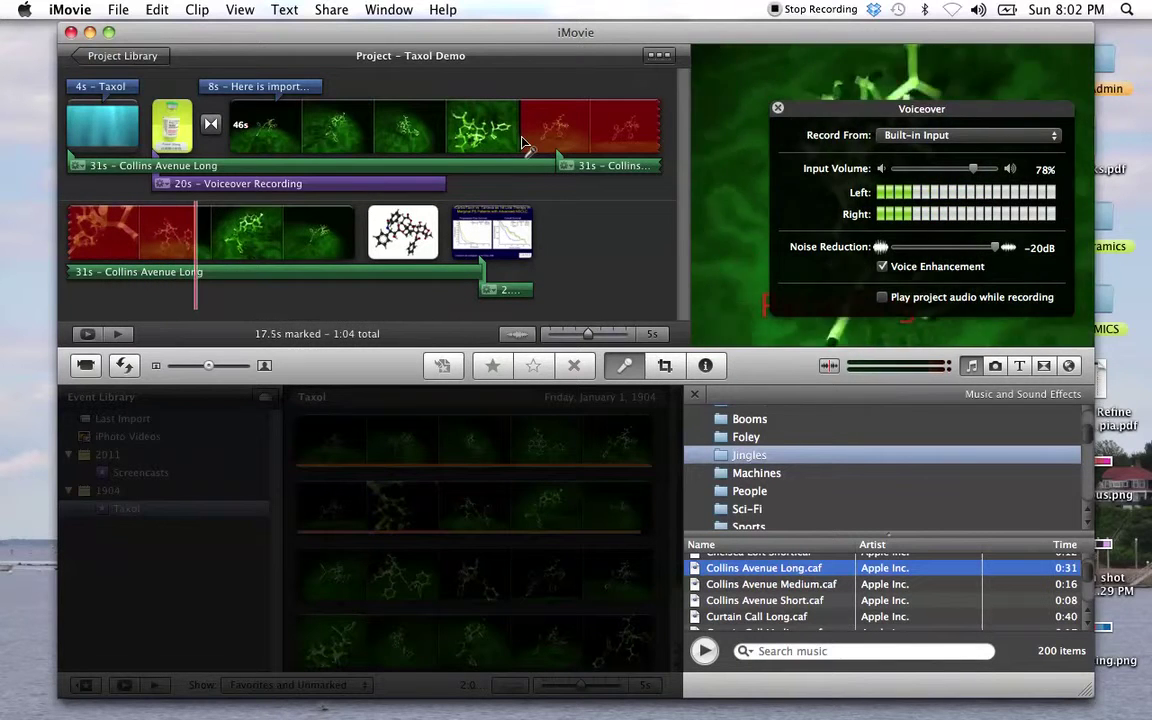
pyautogui.press('space')
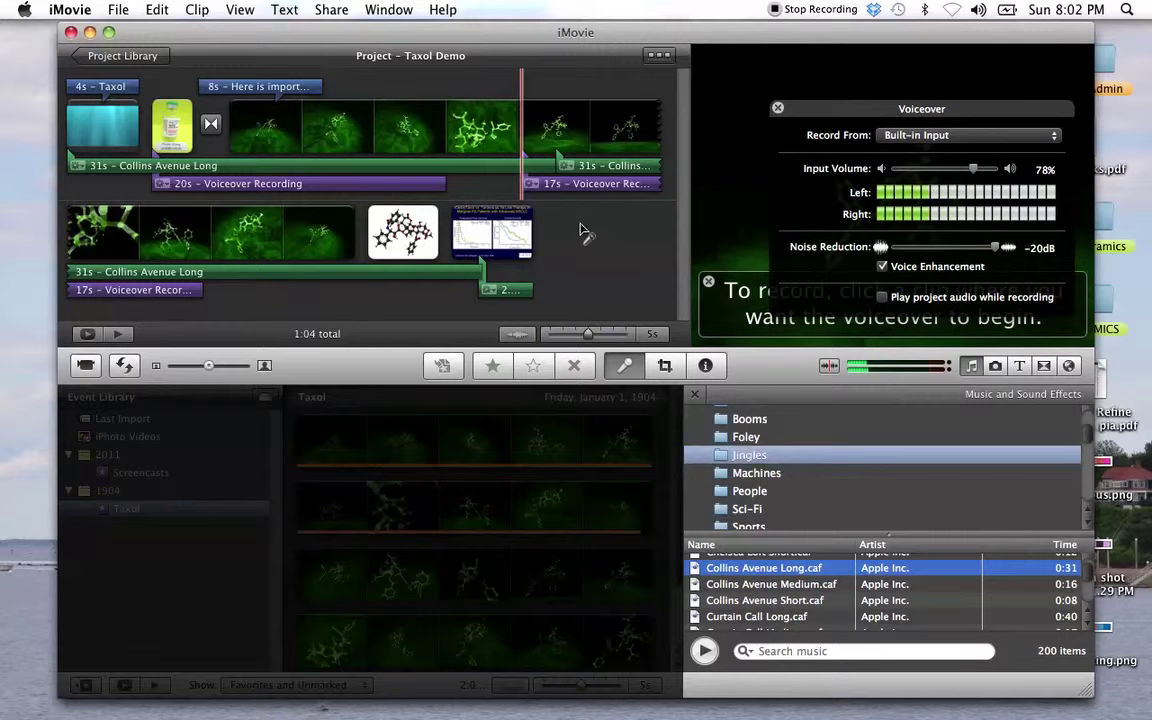
# Close the voiceover recorder, preview the project, and open the 20s voiceover clip's action menu.
pyautogui.click(777, 108)
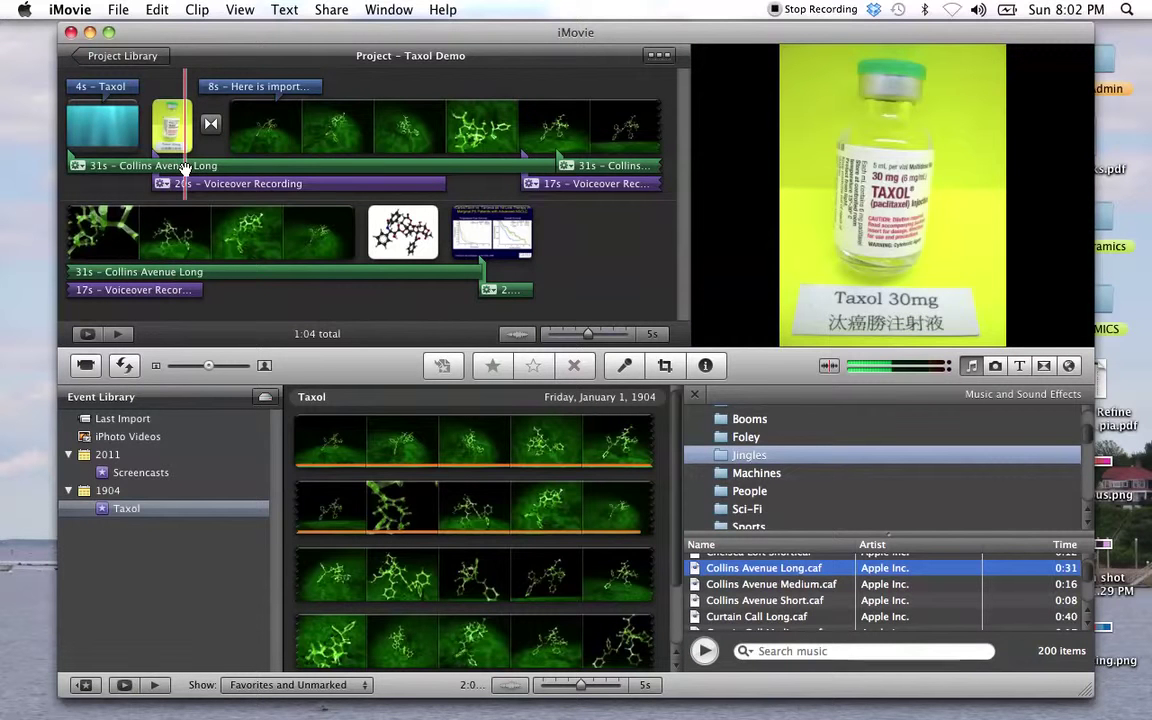
pyautogui.press('space')
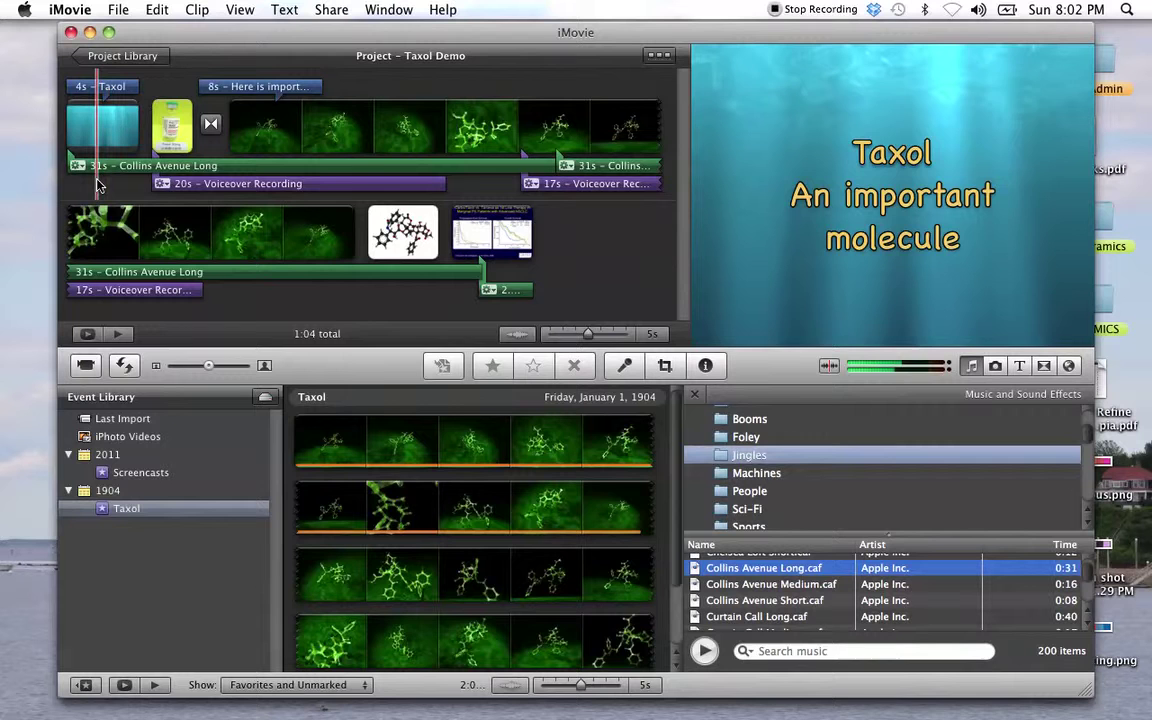
pyautogui.press('space')
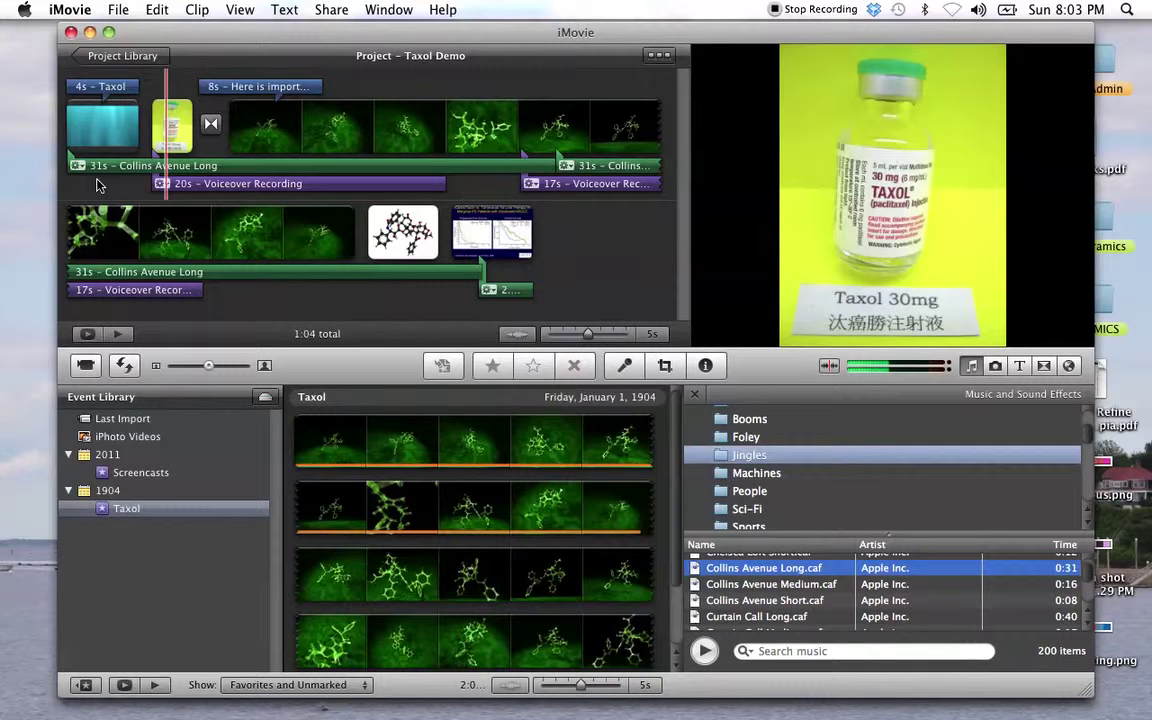
pyautogui.click(166, 191)
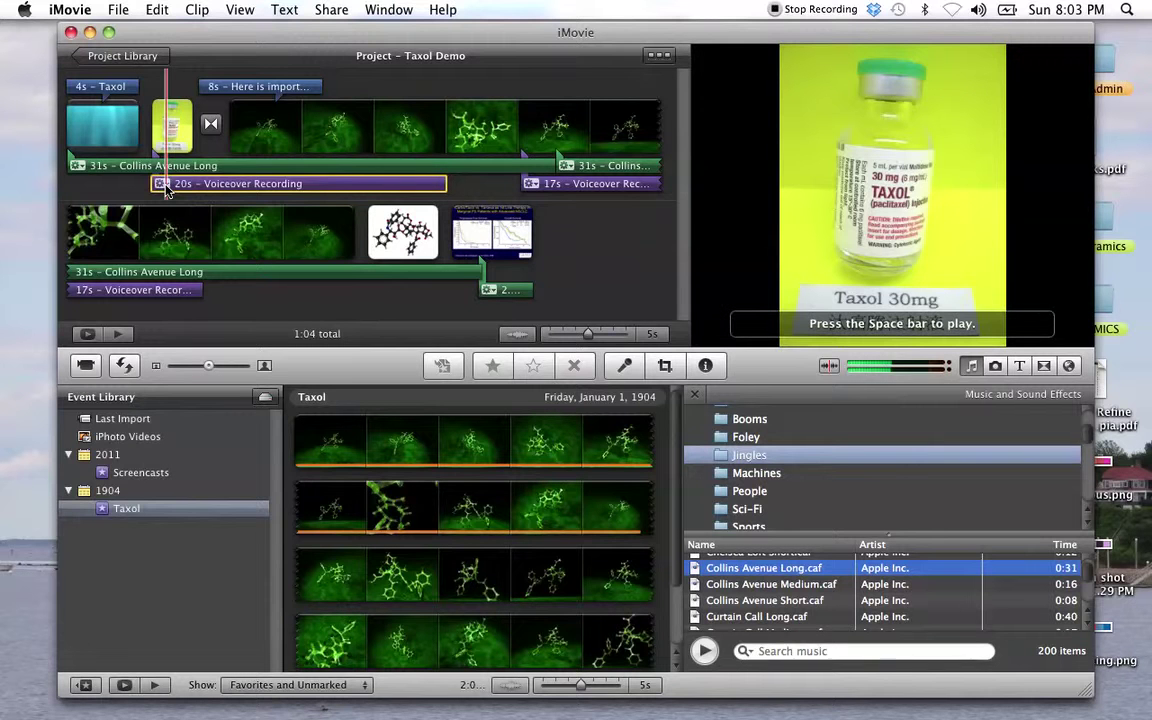
pyautogui.click(161, 184)
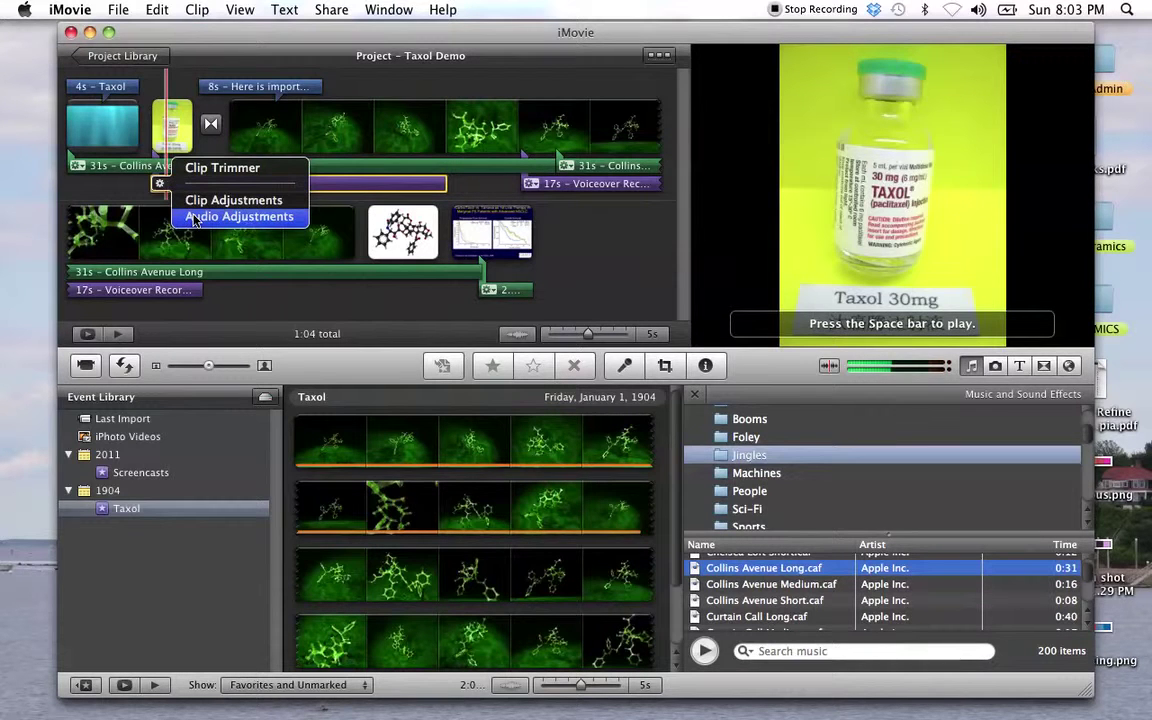
# In Audio Adjustments, raise the 20s voiceover to 140% volume with ducking to 10%.
pyautogui.click(195, 217)
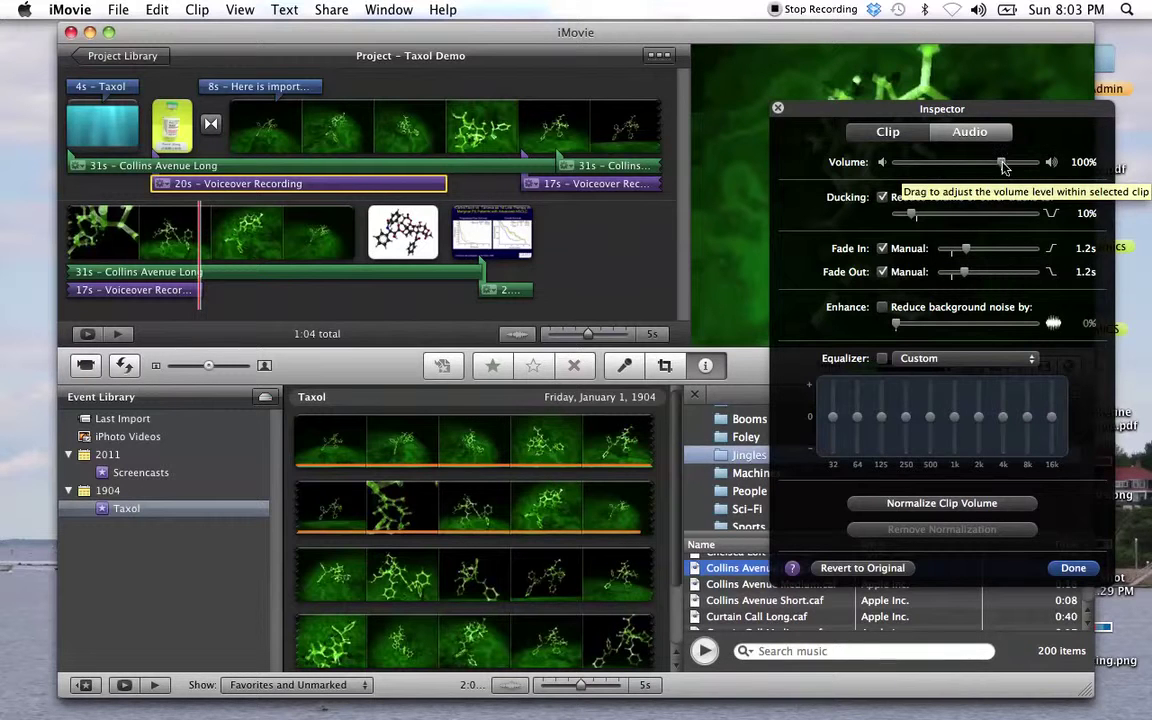
pyautogui.moveTo(1003, 167); pyautogui.dragTo(1008, 167)
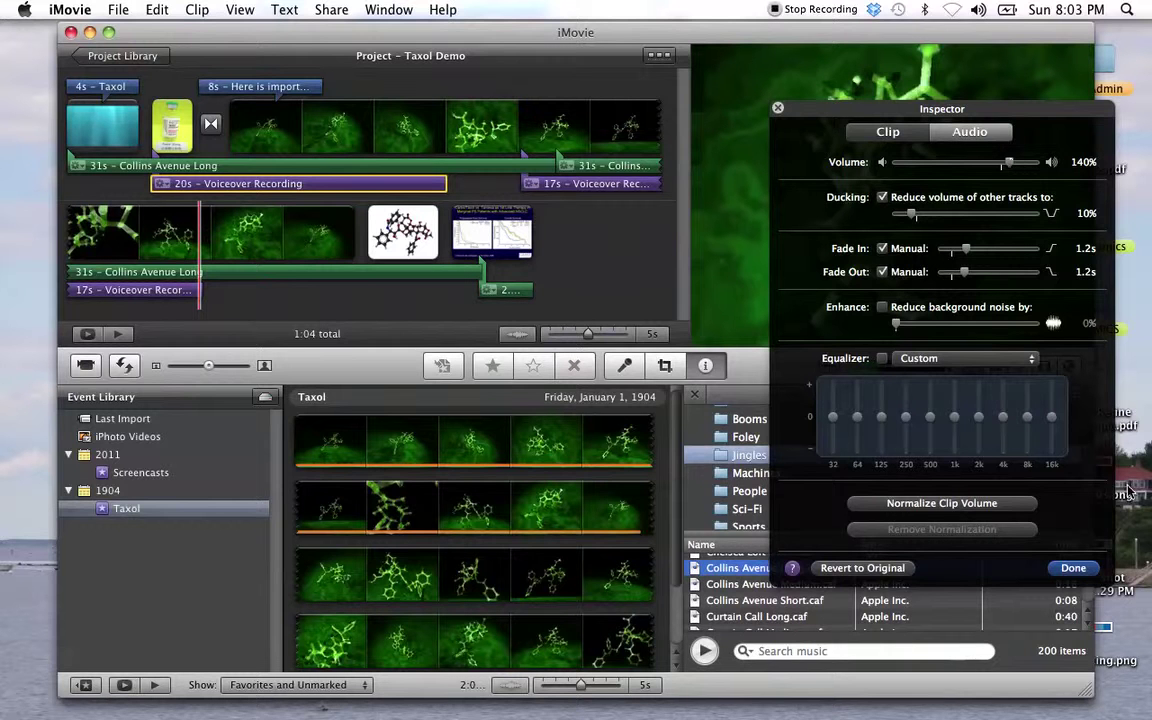
# Confirm the audio adjustments with Done to close the Inspector.
pyautogui.click(1073, 568)
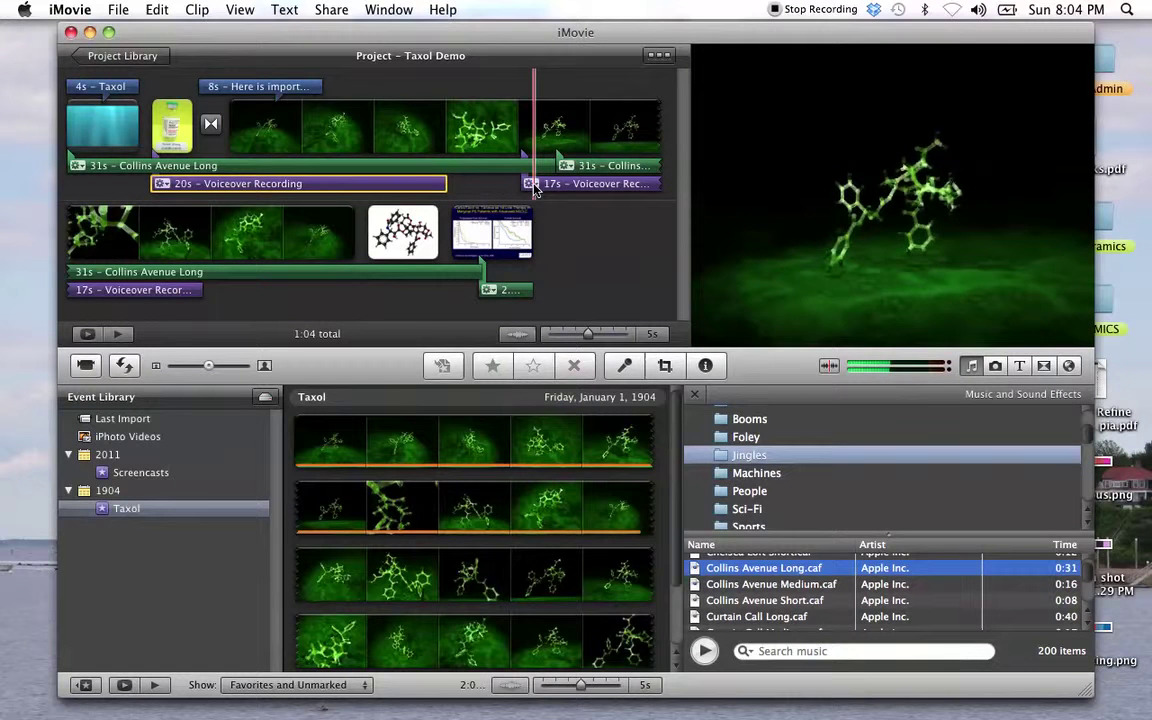
# Set the second voiceover to 120% volume, 10% ducking, a 1.4s fade-in and 1.2s fade-out.
pyautogui.click(531, 185)
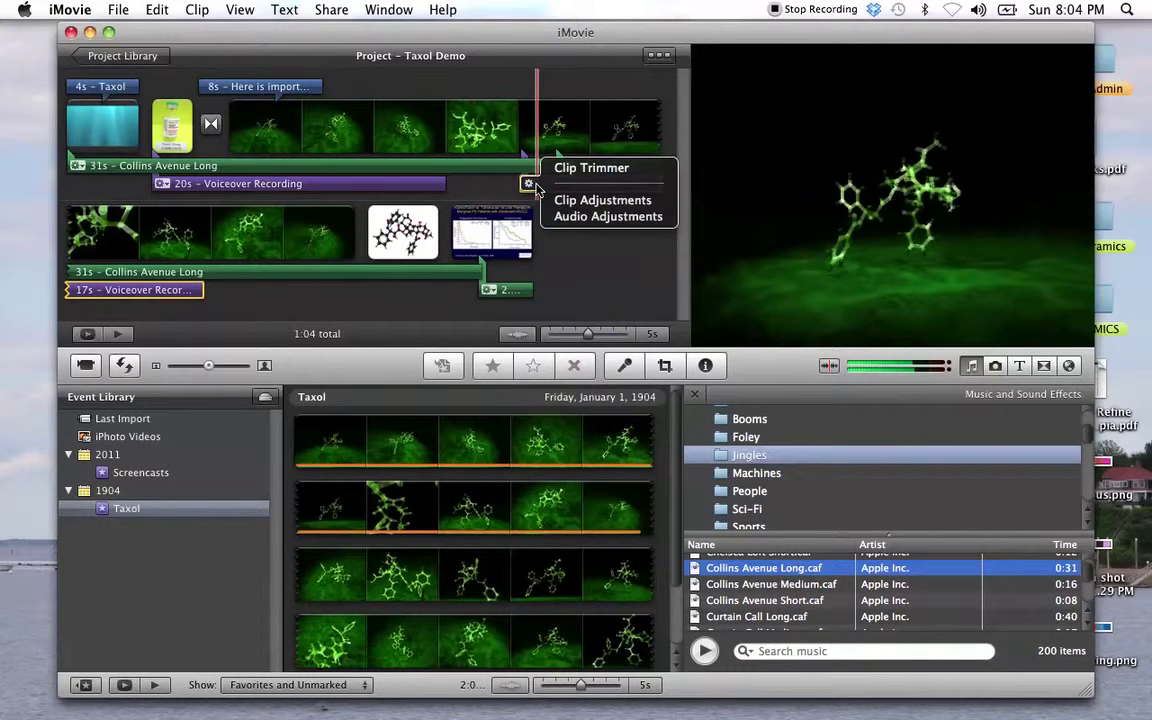
pyautogui.click(556, 216)
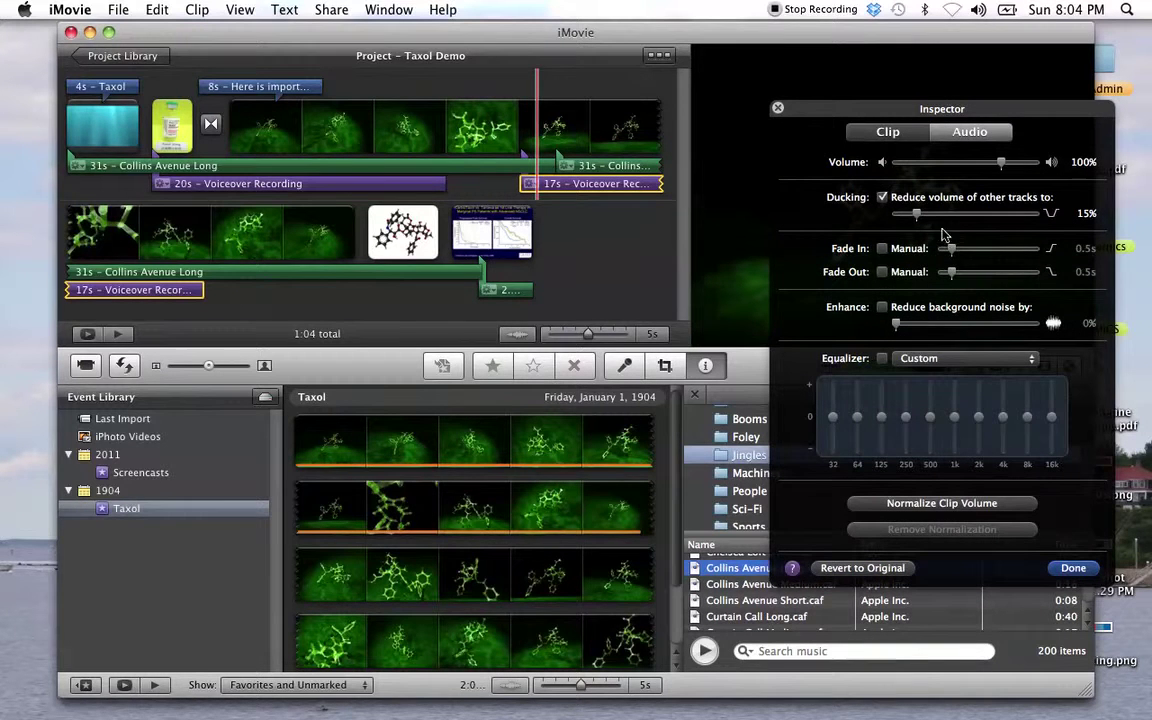
pyautogui.moveTo(917, 215); pyautogui.dragTo(911, 217)
pyautogui.moveTo(1003, 168); pyautogui.dragTo(1006, 168)
pyautogui.click(882, 248)
pyautogui.click(882, 271)
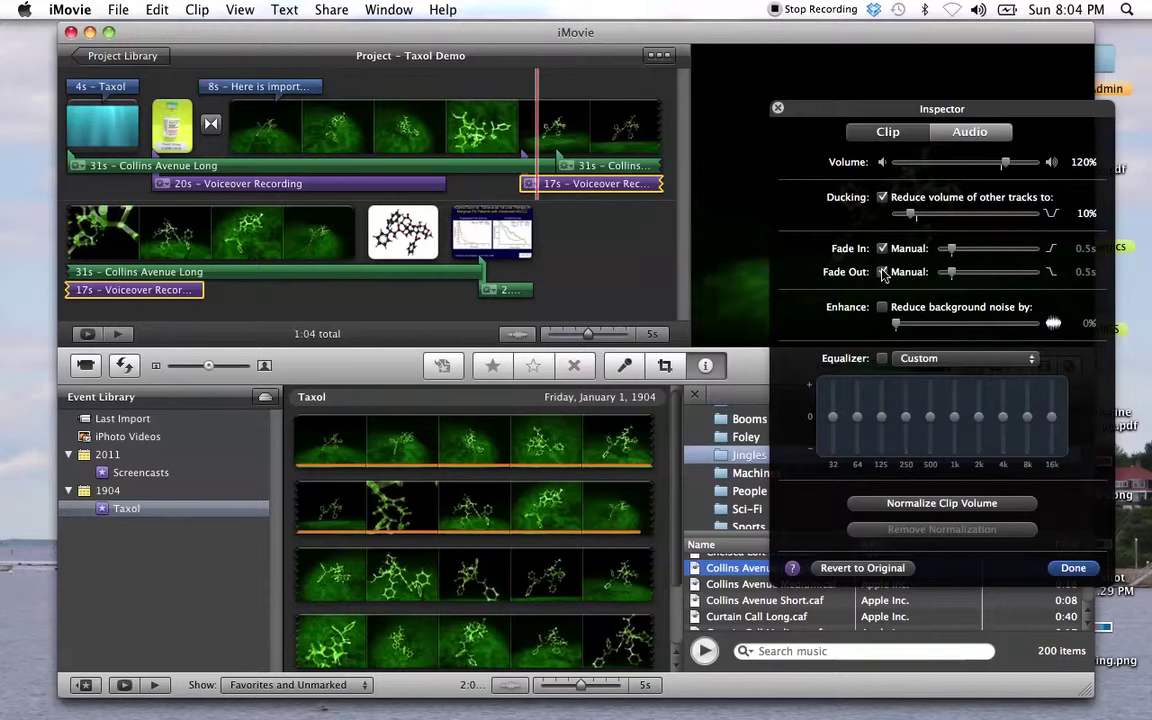
pyautogui.click(968, 249)
pyautogui.click(965, 272)
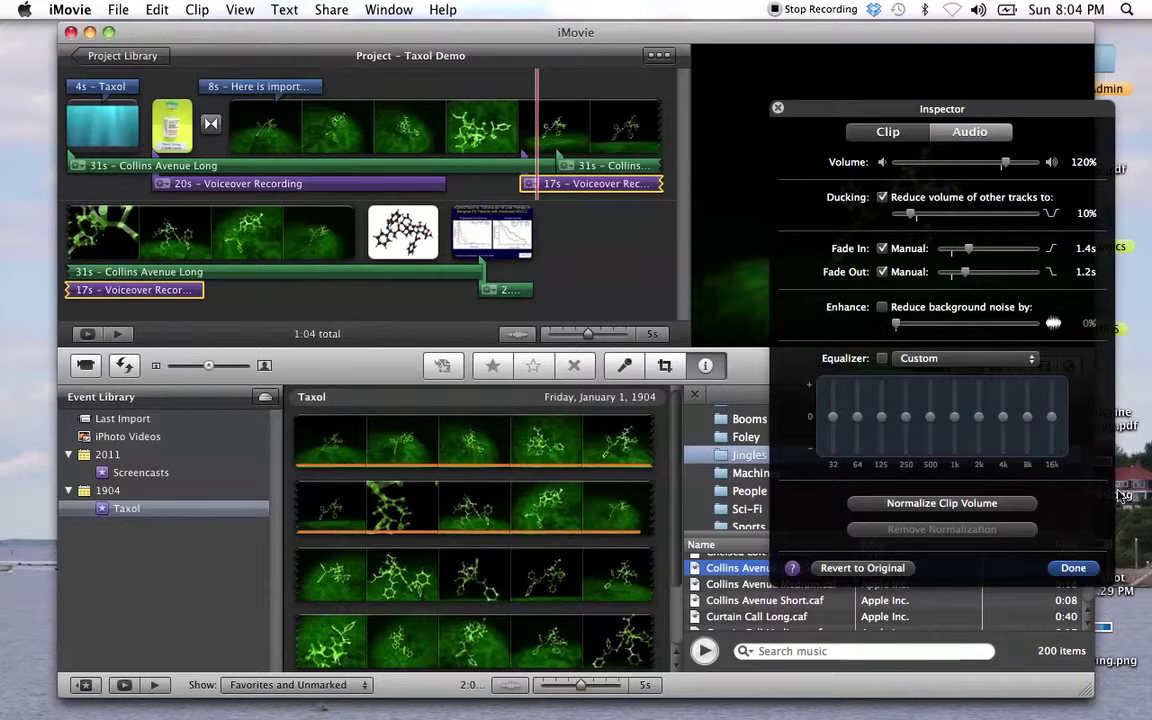
pyautogui.click(1072, 566)
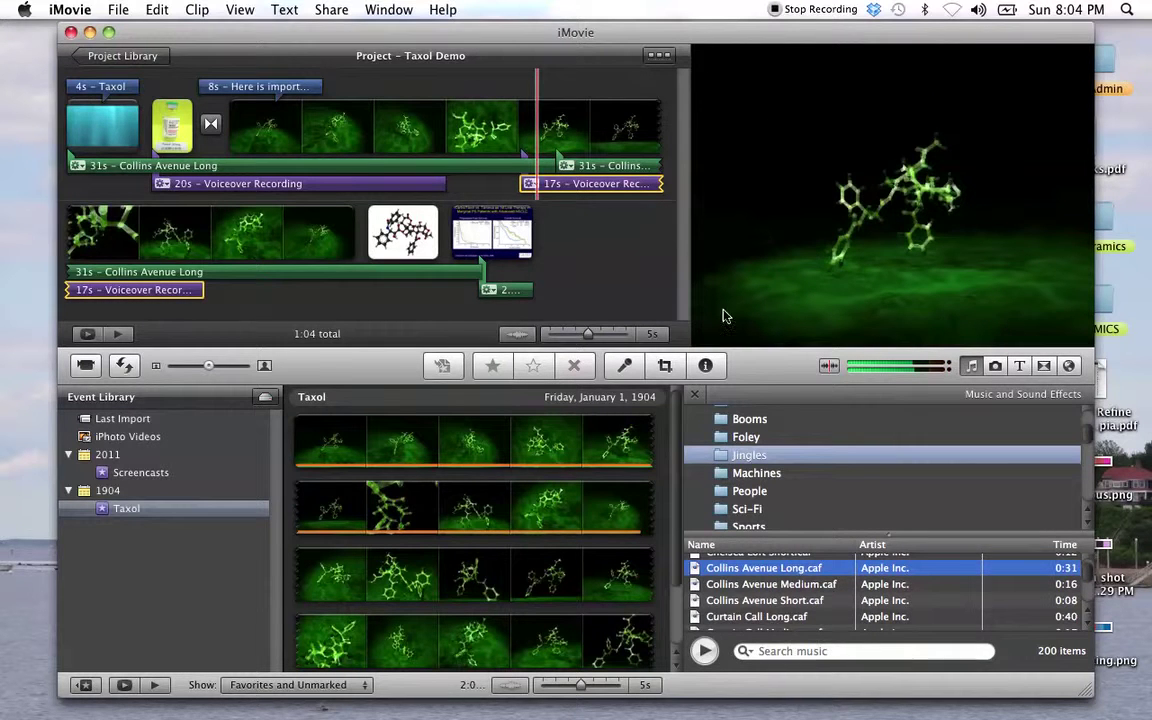
# Add a Pixie Dust title on a black background after the chart slide.
pyautogui.click(1019, 365)
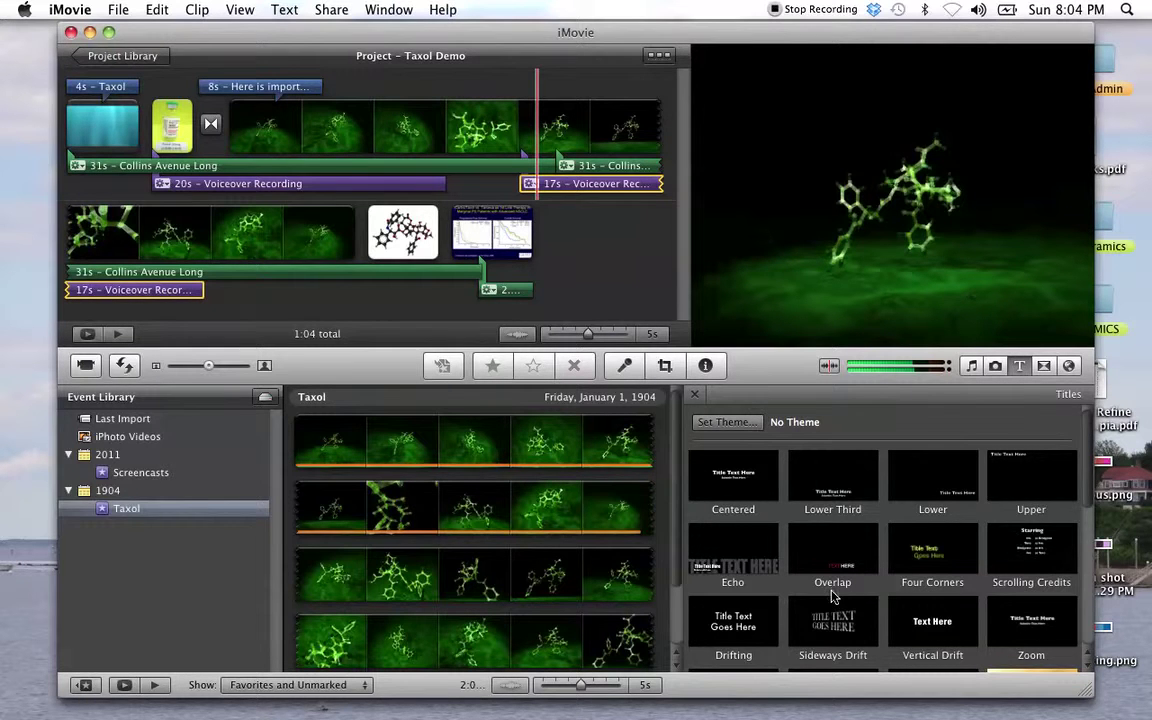
pyautogui.scroll(-5, 831, 597)
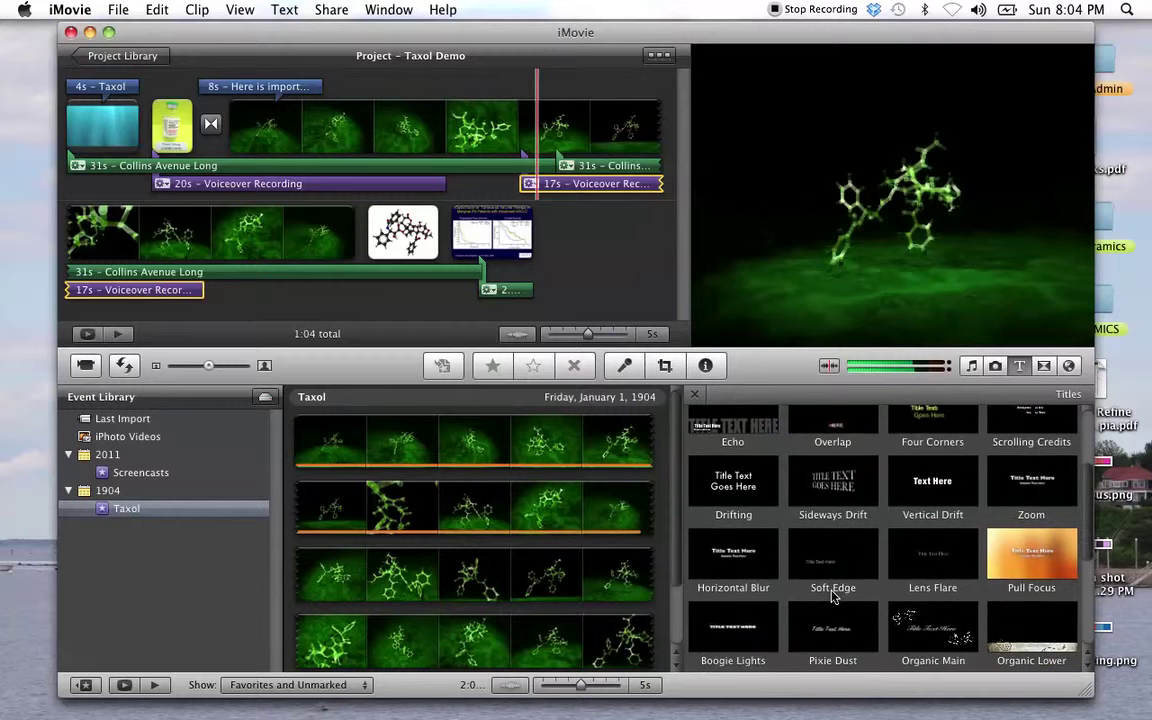
pyautogui.scroll(2, 832, 605)
pyautogui.scroll(-2, 833, 620)
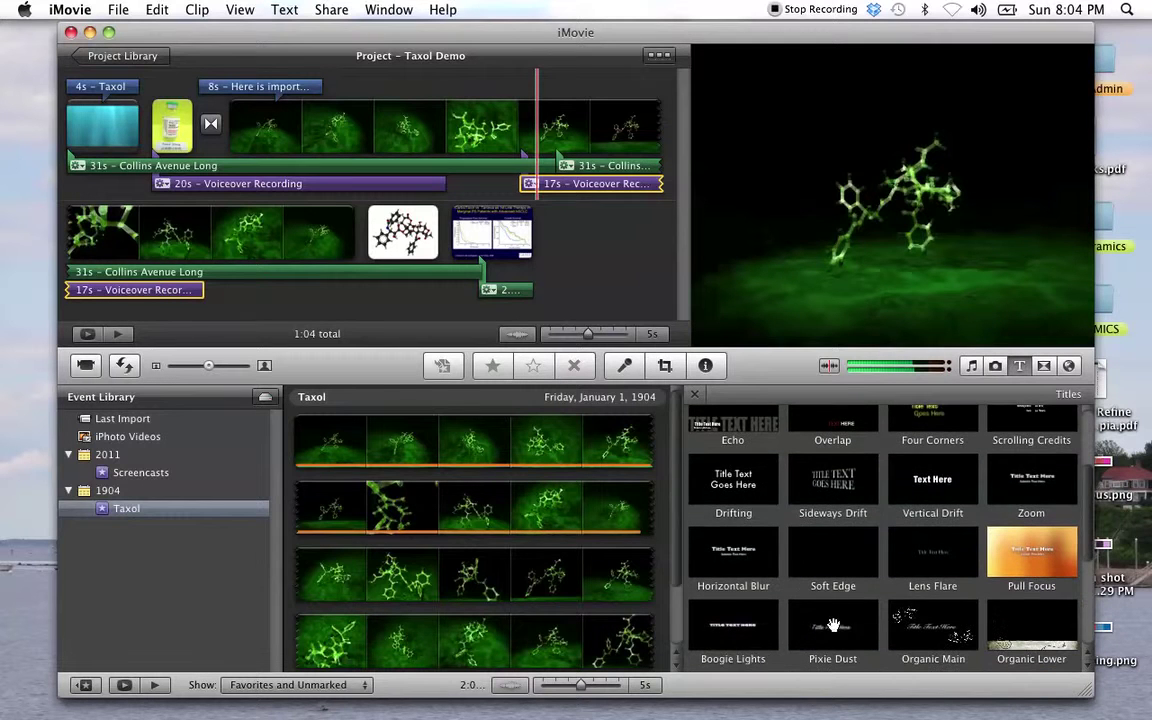
pyautogui.moveTo(833, 626); pyautogui.dragTo(603, 238)
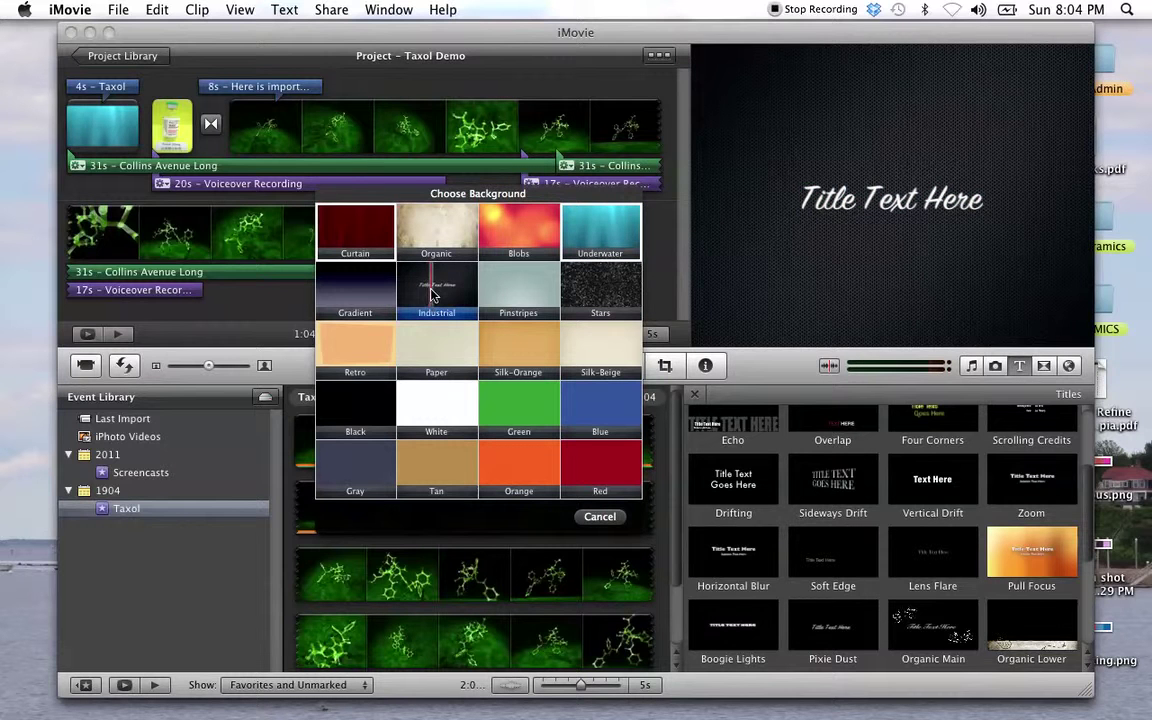
pyautogui.click(368, 408)
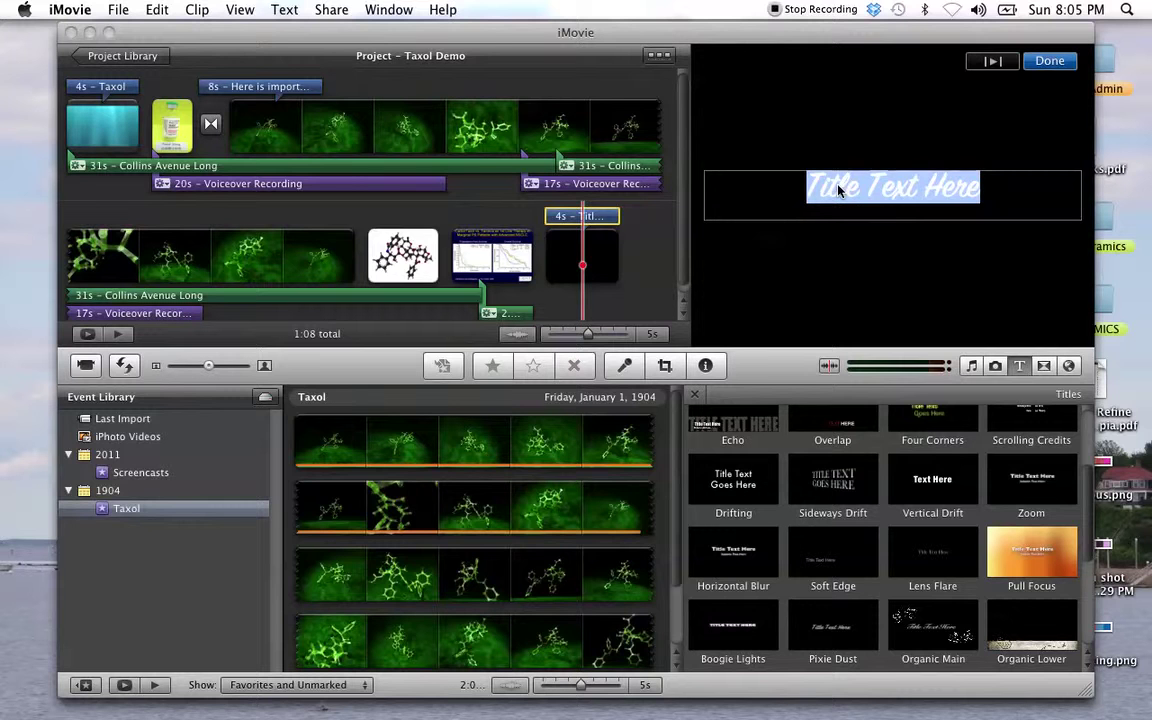
# Enter the title text "Credits go here . . .".
pyautogui.write('Credits to')
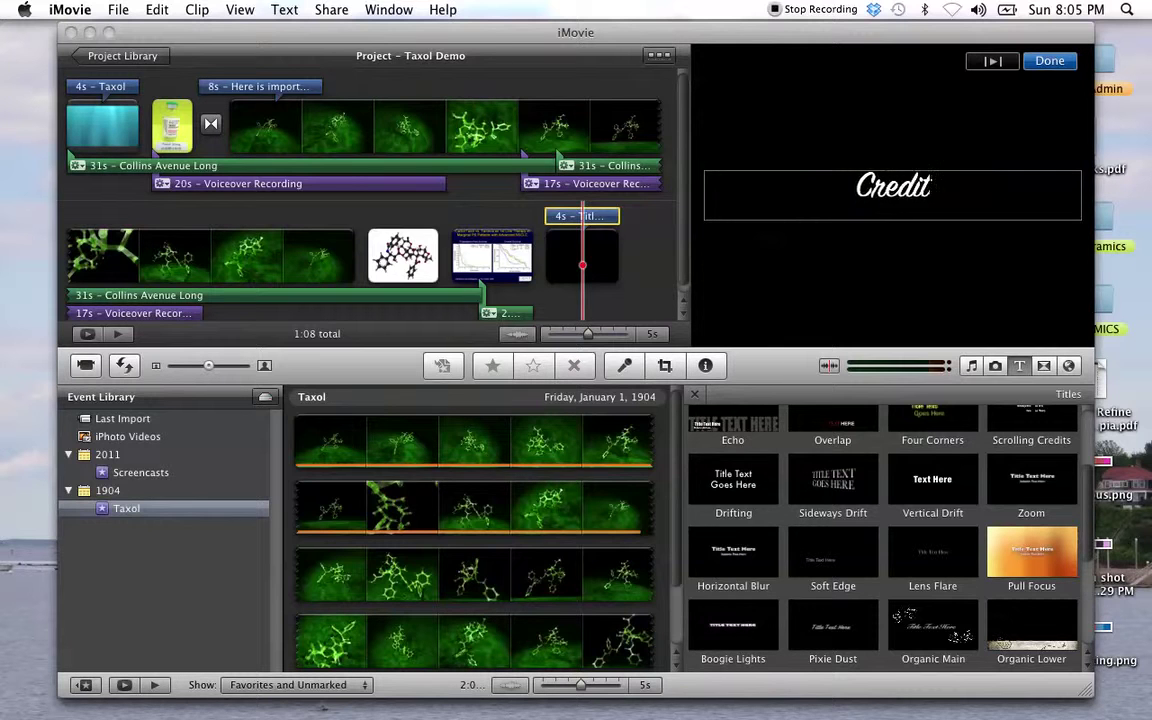
pyautogui.press('BackSpace')
pyautogui.press('BackSpace')
pyautogui.write('go here . . .')
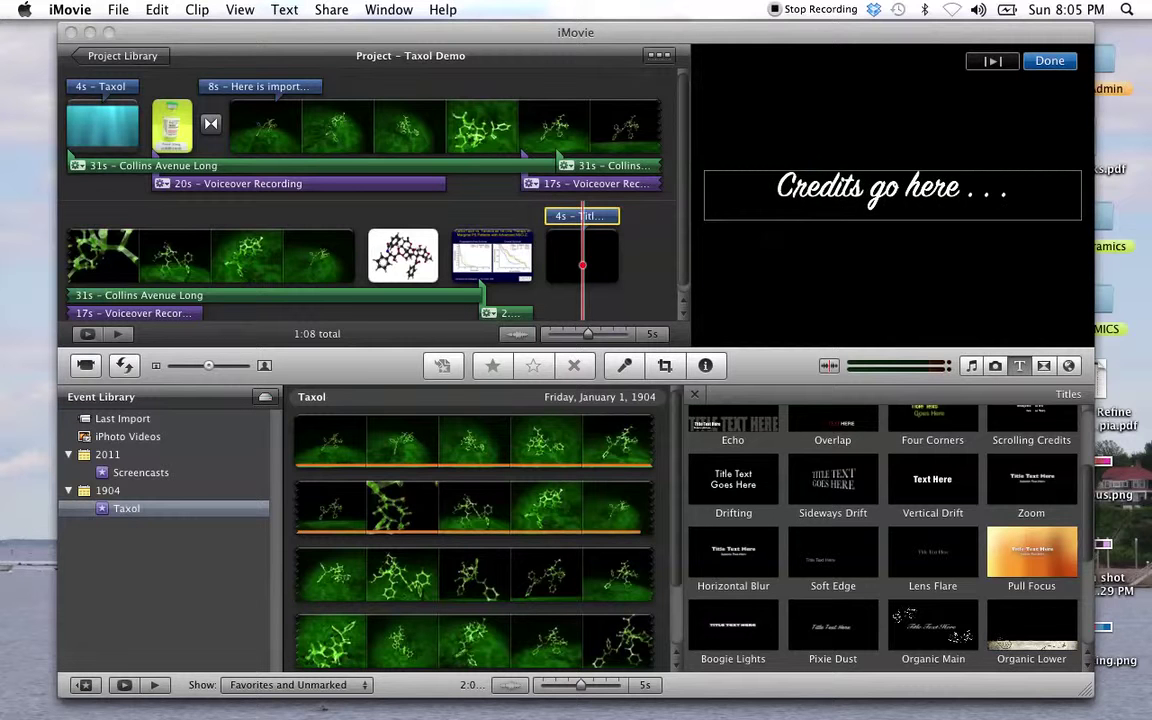
# Finish the credits title and preview its playback.
pyautogui.click(1045, 65)
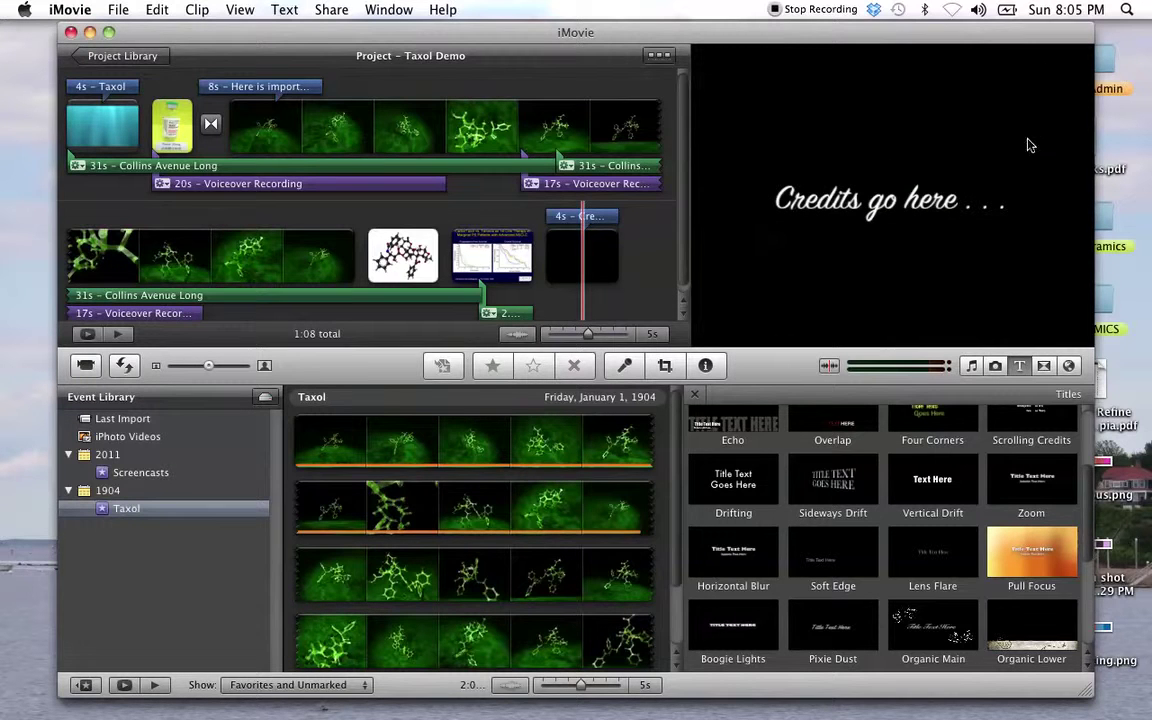
pyautogui.scroll(-1, 517, 279)
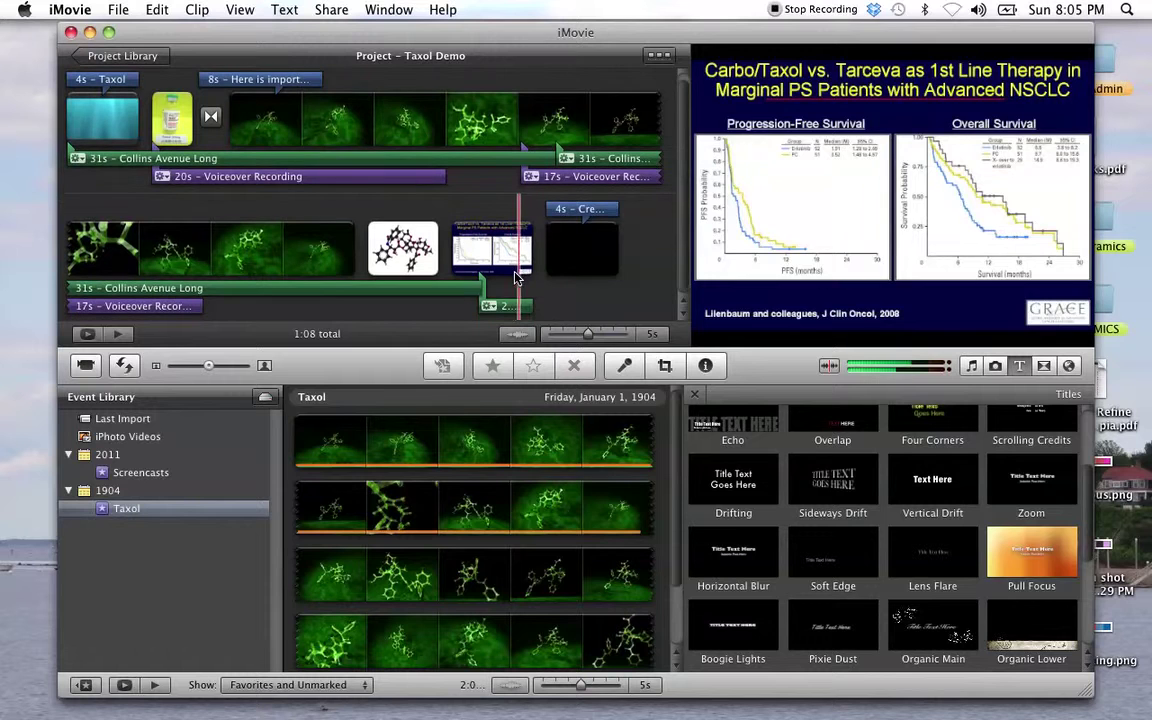
pyautogui.press('space')
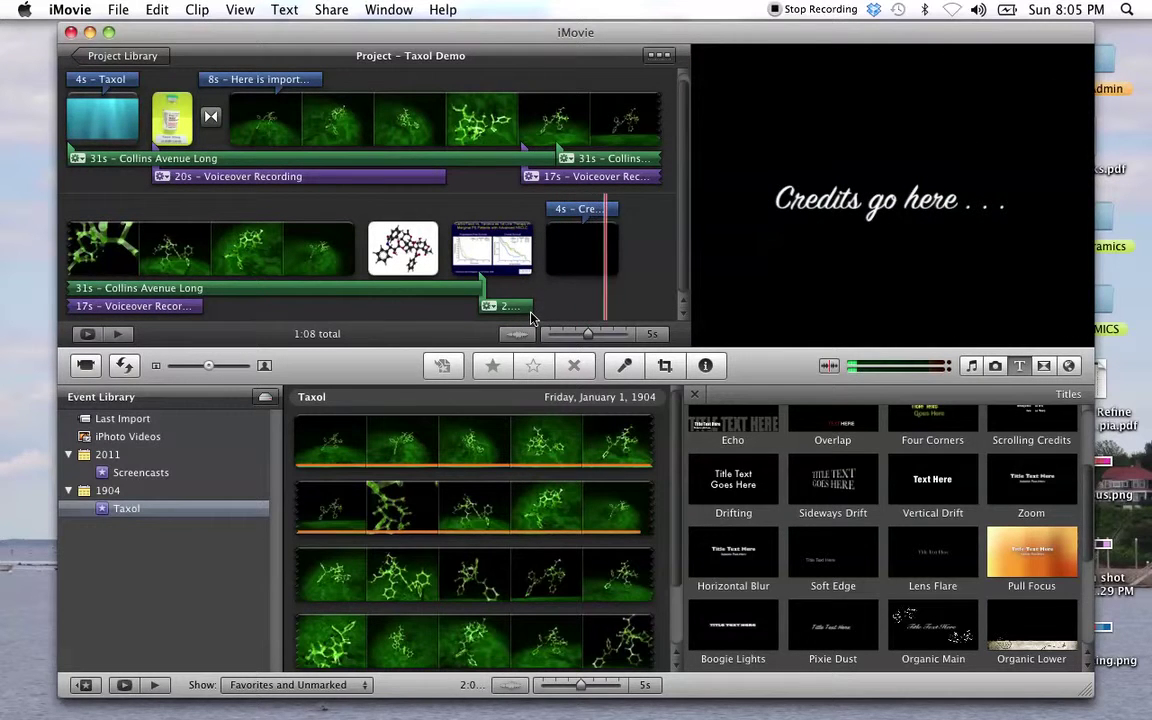
# Extend the ending Collins Avenue music to 6.6s with a 3.9s fade-out, then add a Scrolling Credits title at the end.
pyautogui.moveTo(548, 310); pyautogui.dragTo(618, 310)
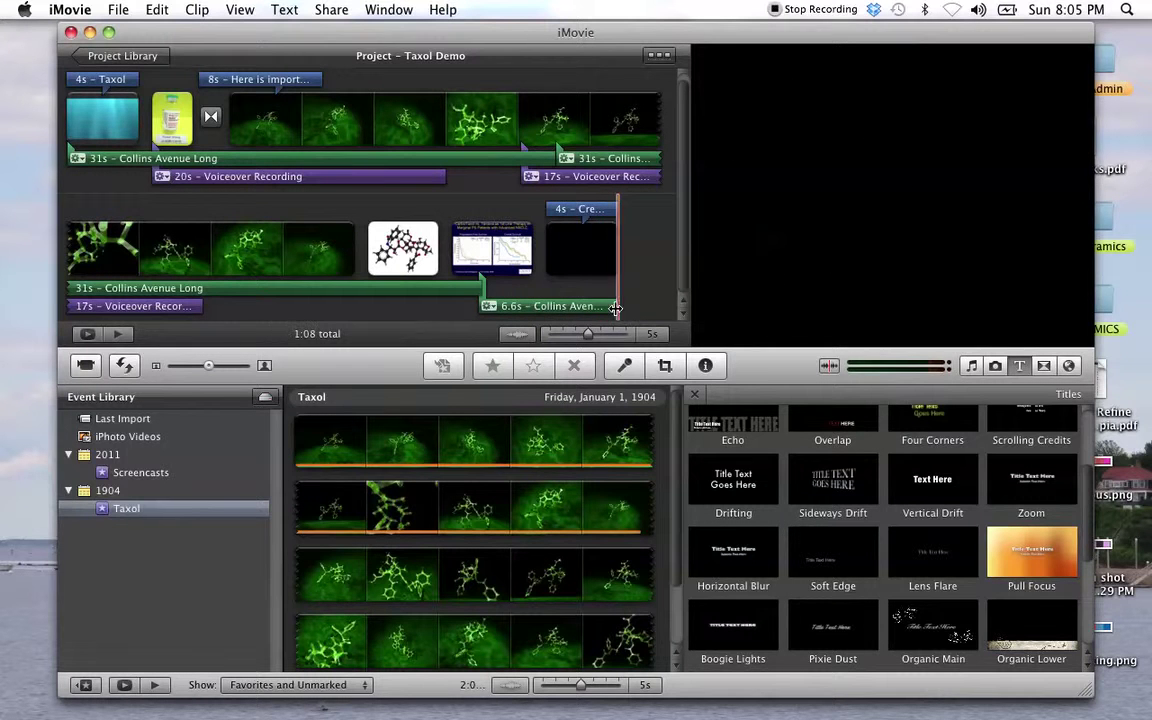
pyautogui.click(490, 307)
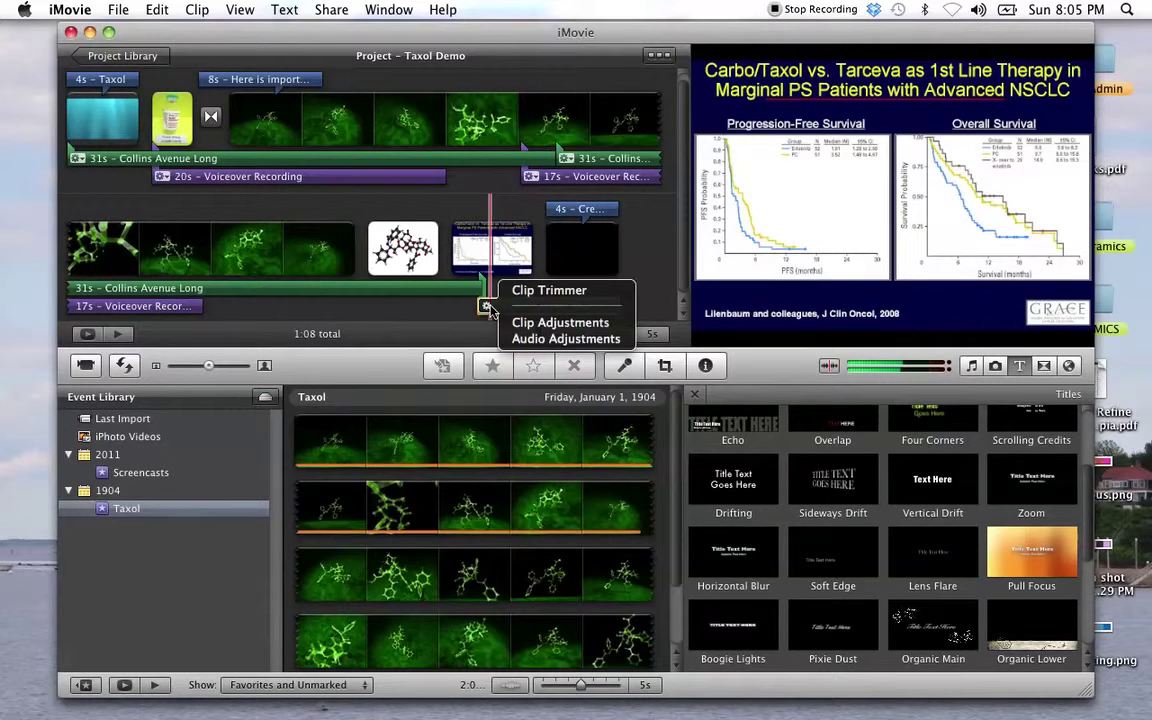
pyautogui.click(550, 318)
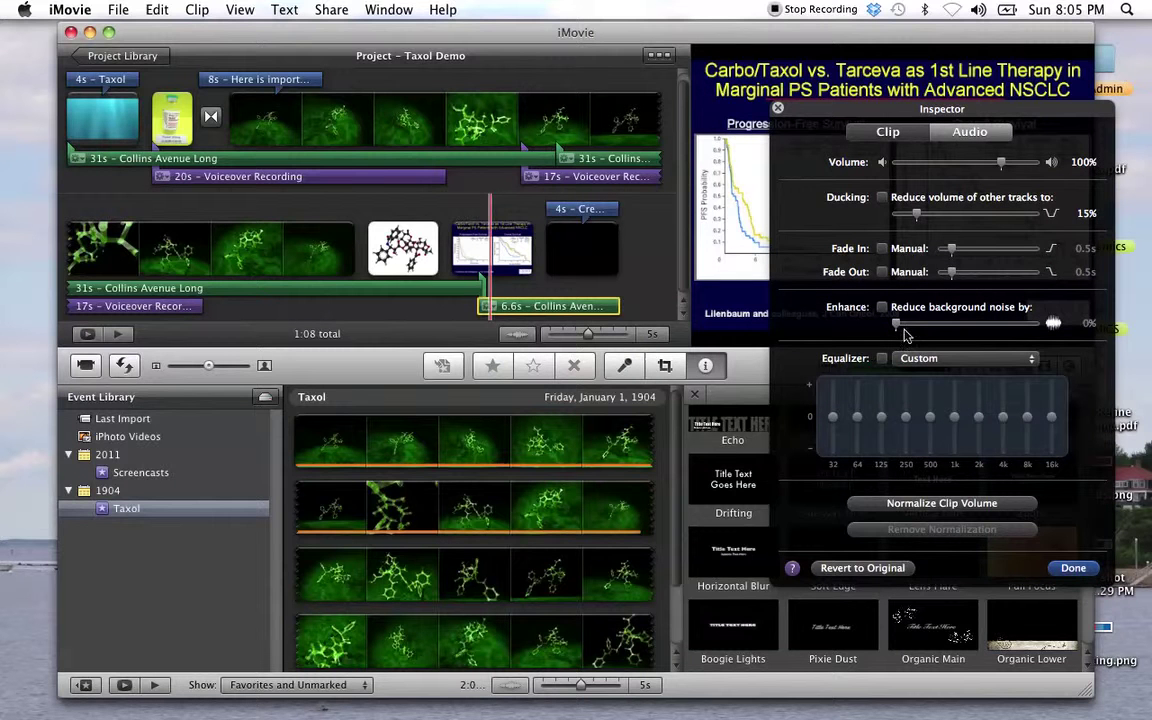
pyautogui.moveTo(983, 279); pyautogui.dragTo(992, 276)
pyautogui.click(1006, 277)
pyautogui.moveTo(1008, 277); pyautogui.dragTo(1016, 278)
pyautogui.click(1073, 567)
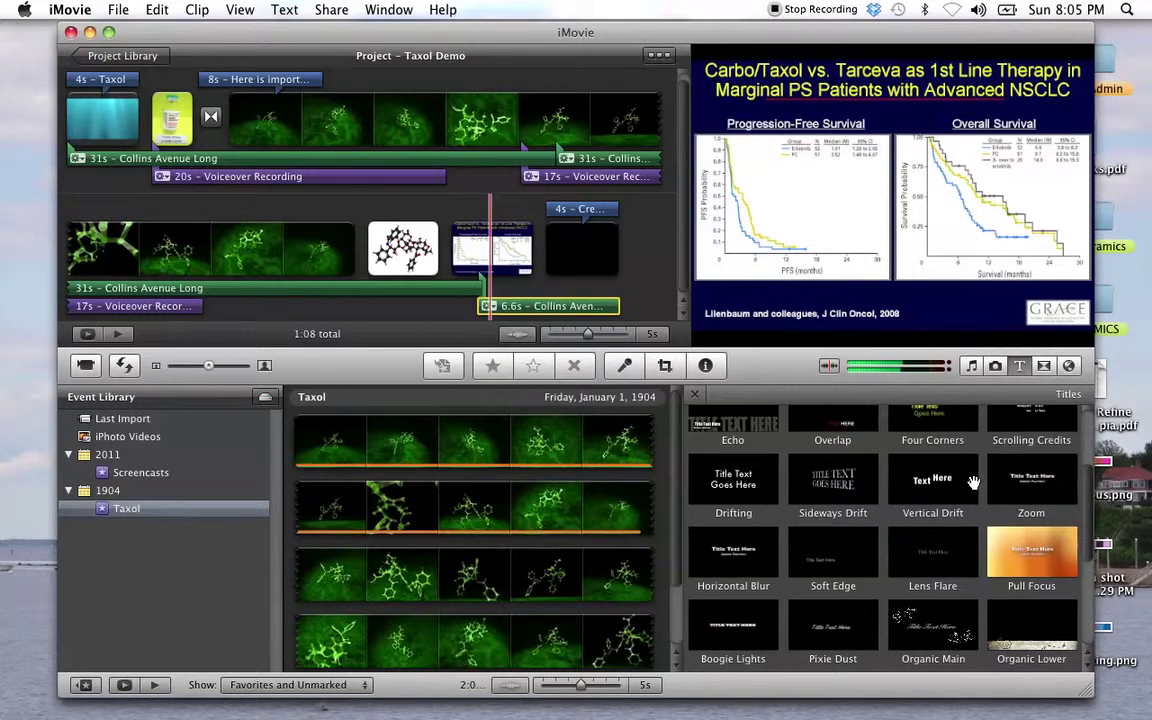
pyautogui.scroll(2, 976, 488)
pyautogui.moveTo(1005, 445); pyautogui.dragTo(640, 242)
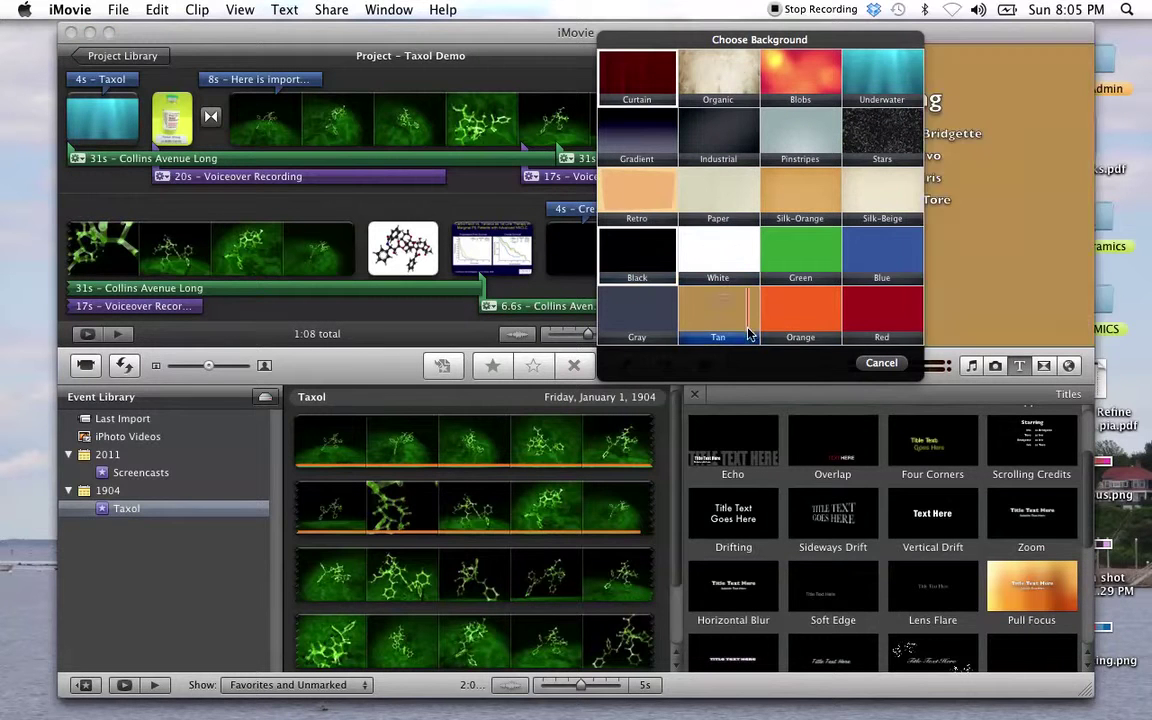
# Give the Scrolling Credits title a black background and replace the Starring heading with "Bibliogoraphy".
pyautogui.click(625, 244)
pyautogui.click(880, 140)
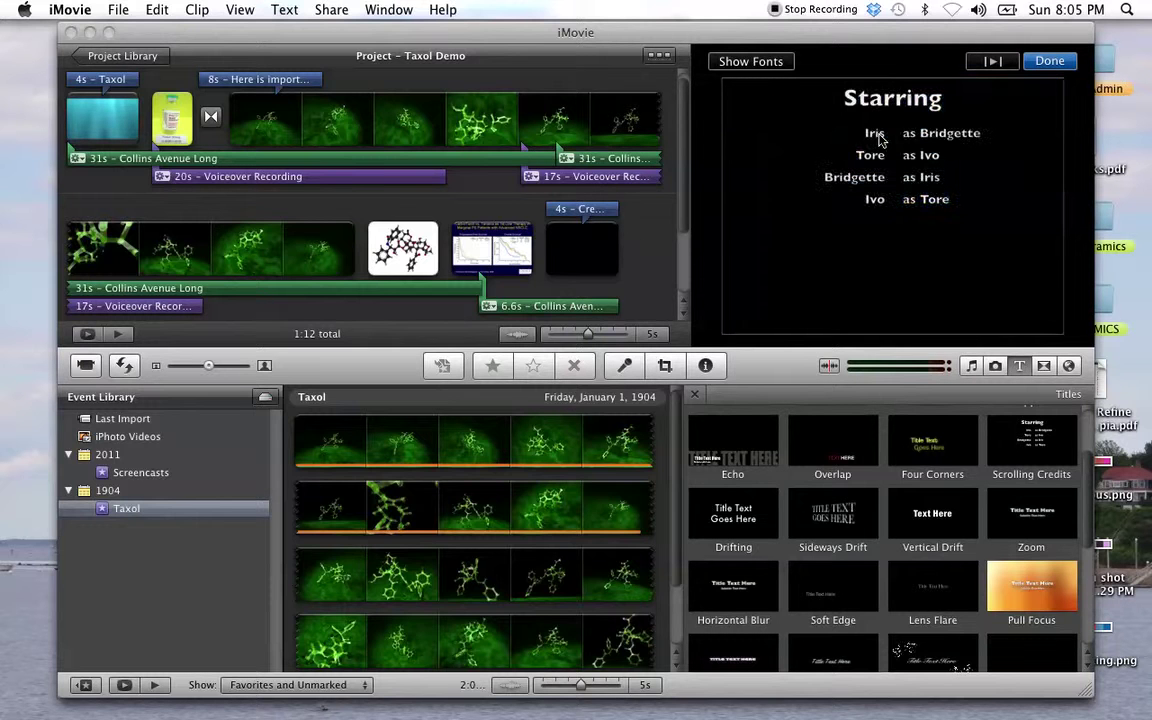
pyautogui.doubleClick(878, 134)
pyautogui.doubleClick(898, 100)
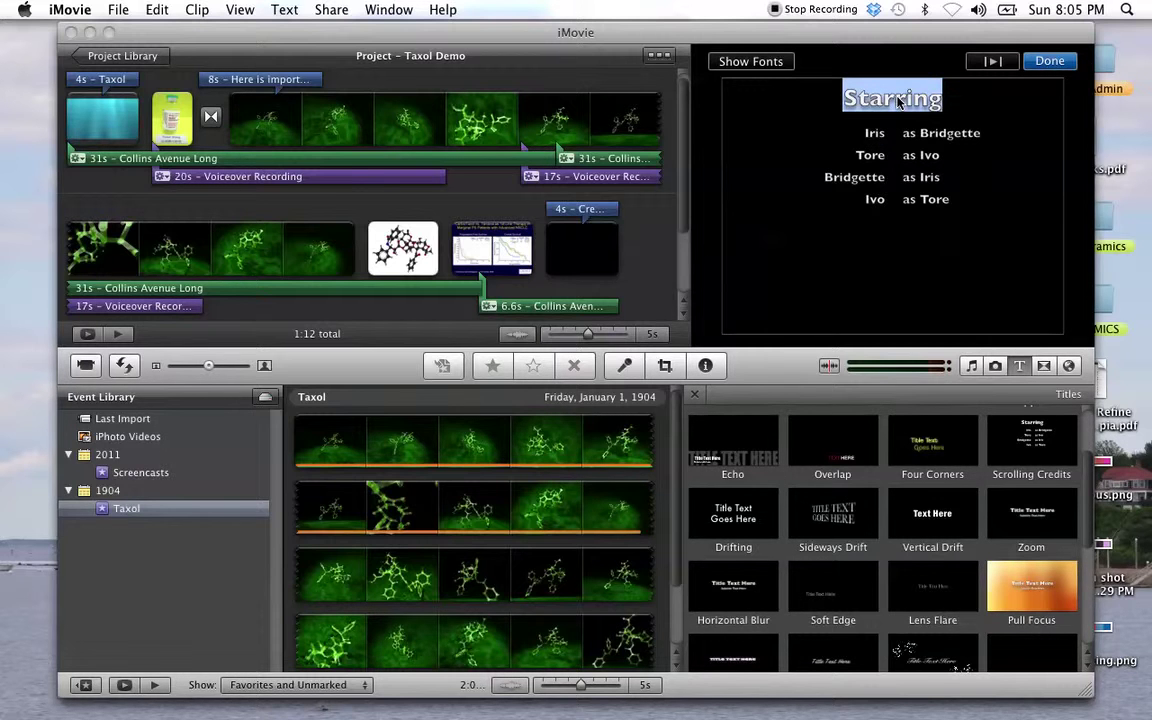
pyautogui.write('Bibliogora')
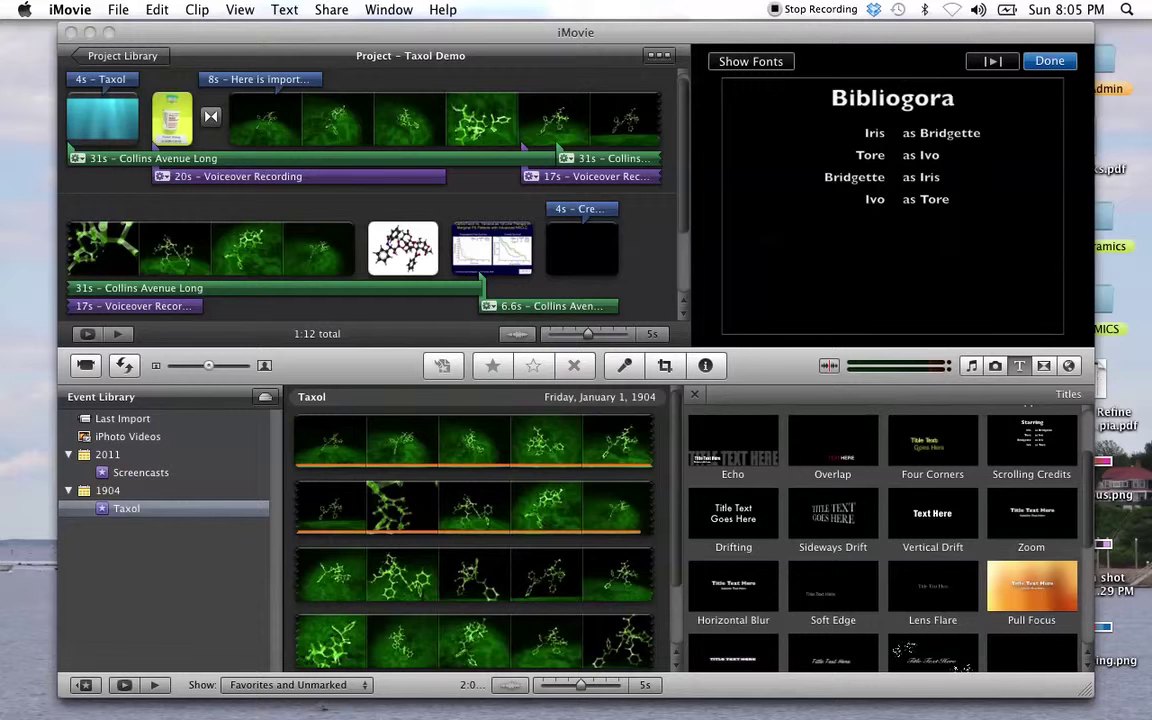
pyautogui.press('BackSpace')
pyautogui.press('BackSpace')
pyautogui.press('BackSpace')
pyautogui.write('raphy')
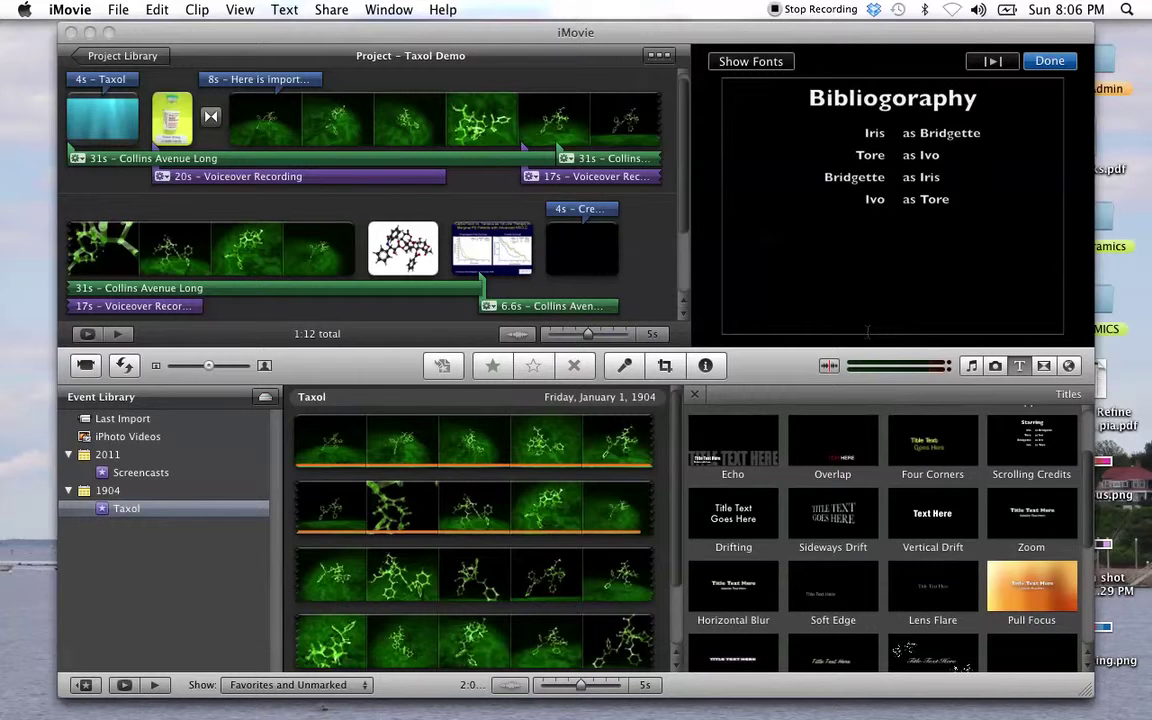
pyautogui.click(1049, 61)
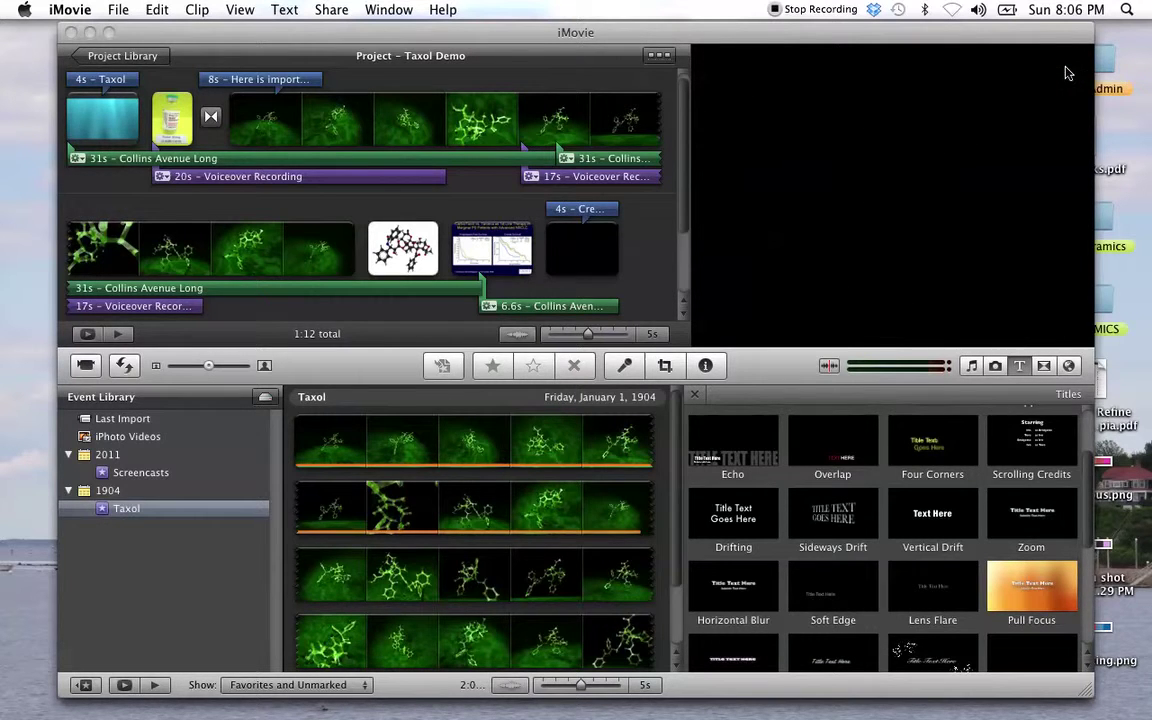
pyautogui.scroll(-3, 362, 298)
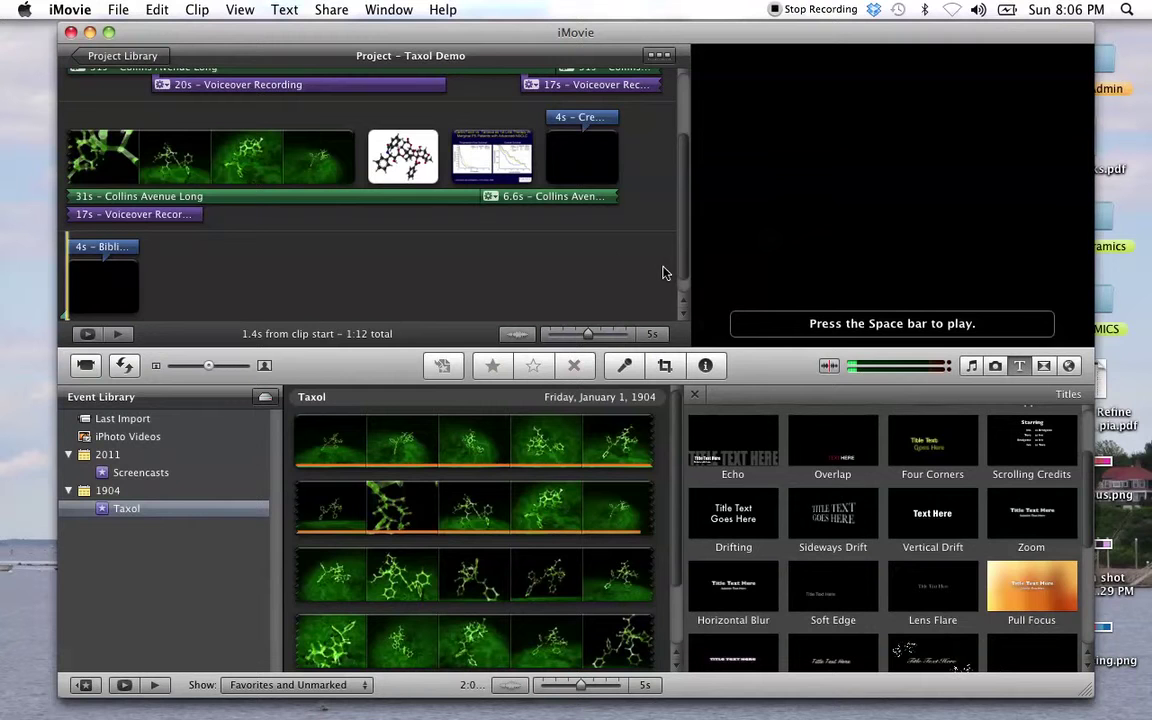
pyautogui.click(68, 300)
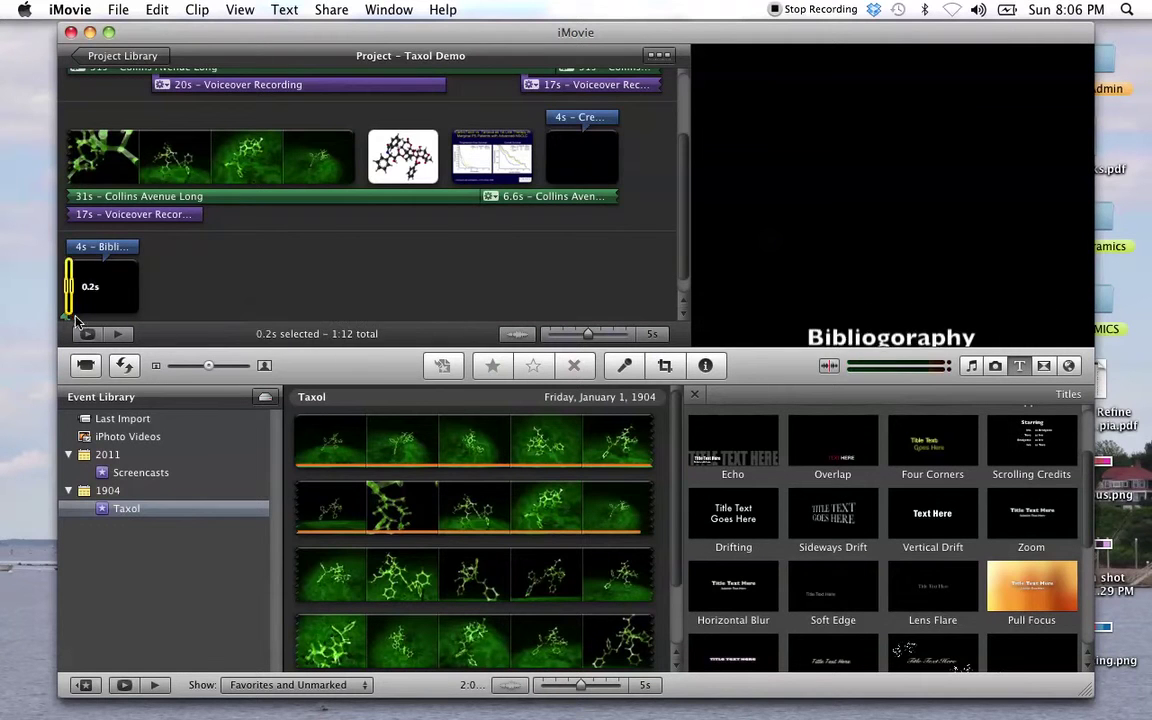
pyautogui.click(68, 313)
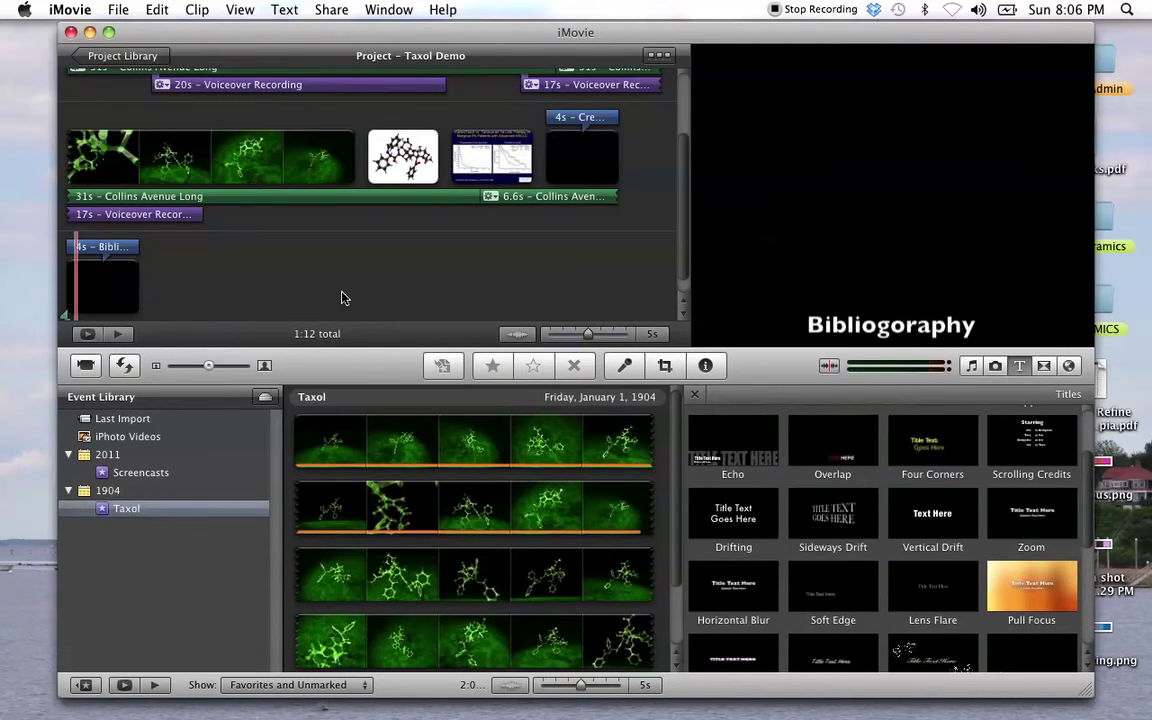
pyautogui.scroll(3, 590, 232)
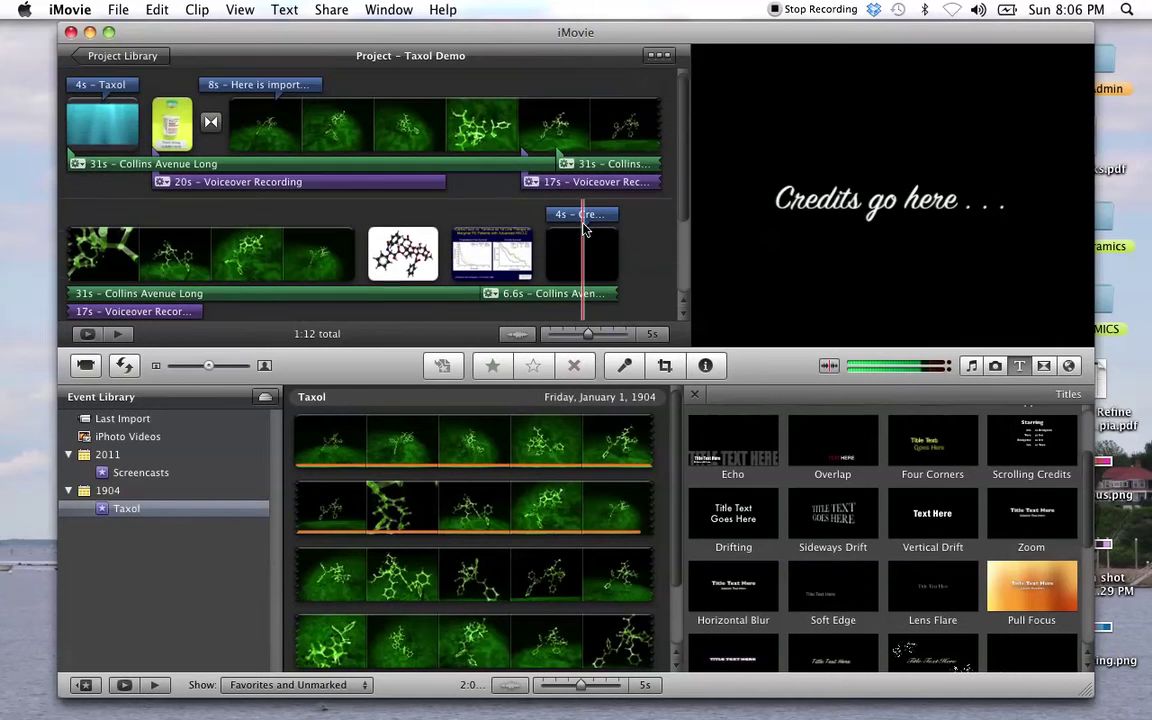